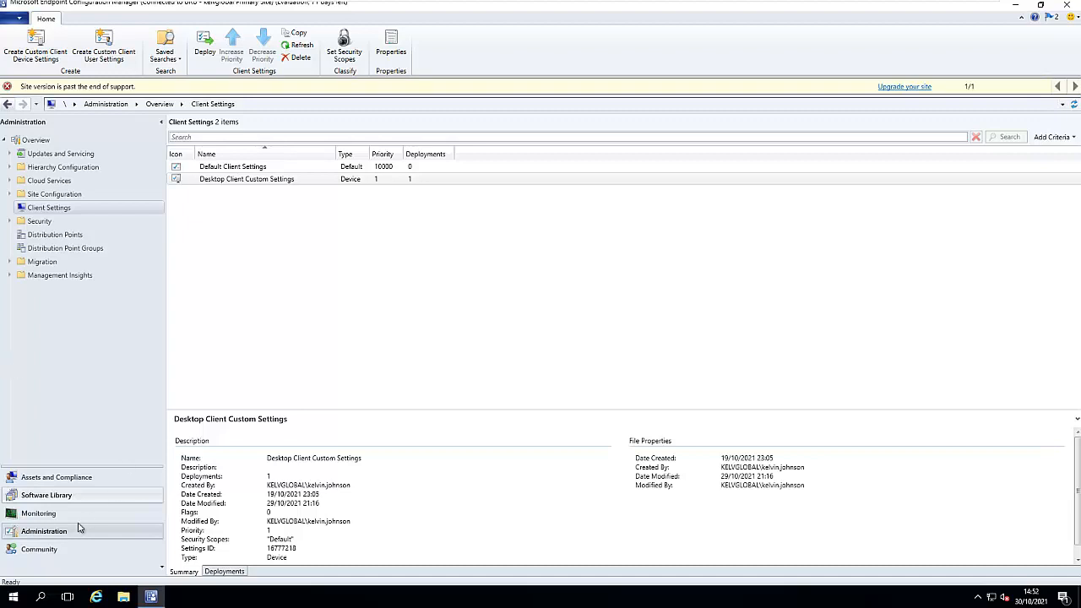
# - Open the Queries node in the Monitoring workspace to list the 18 built-in queries
pyautogui.click(39, 514)
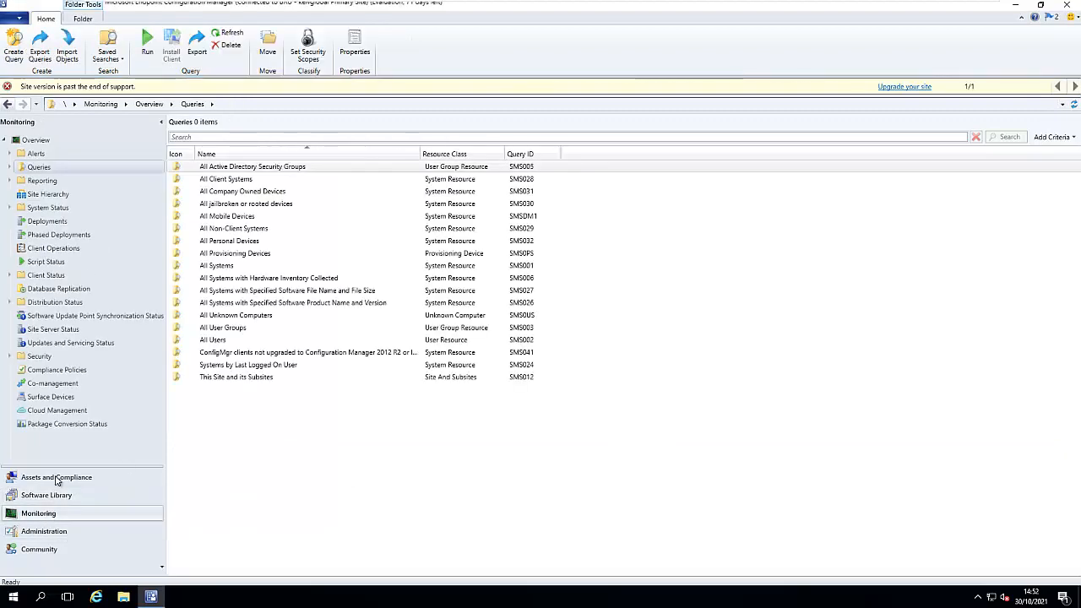
pyautogui.click(37, 169)
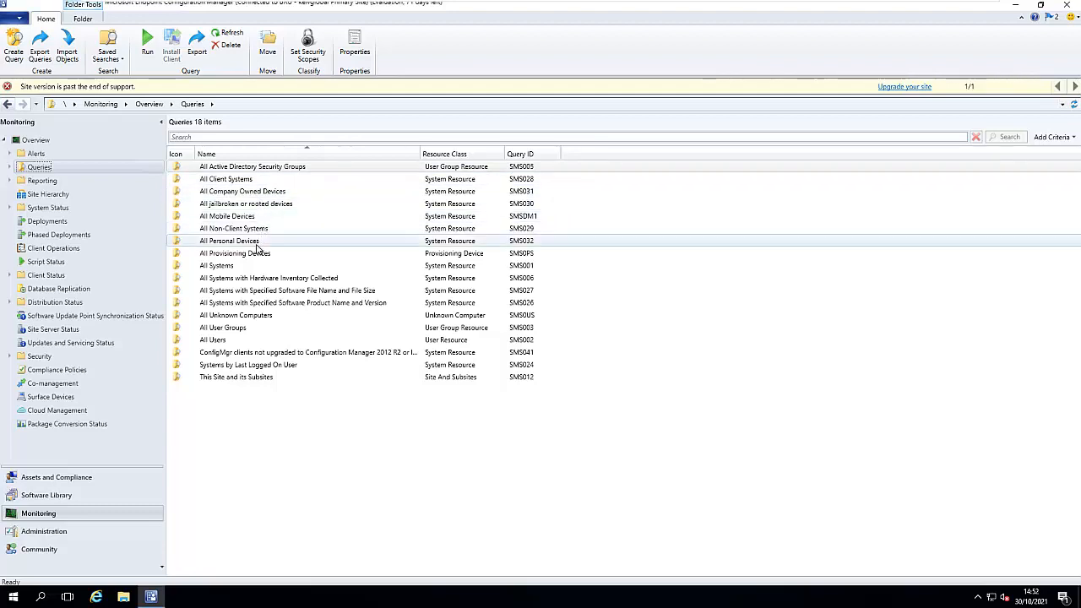
# - Run the All Systems query to list its six systems with sites, IPs and operating systems
pyautogui.doubleClick(234, 269)
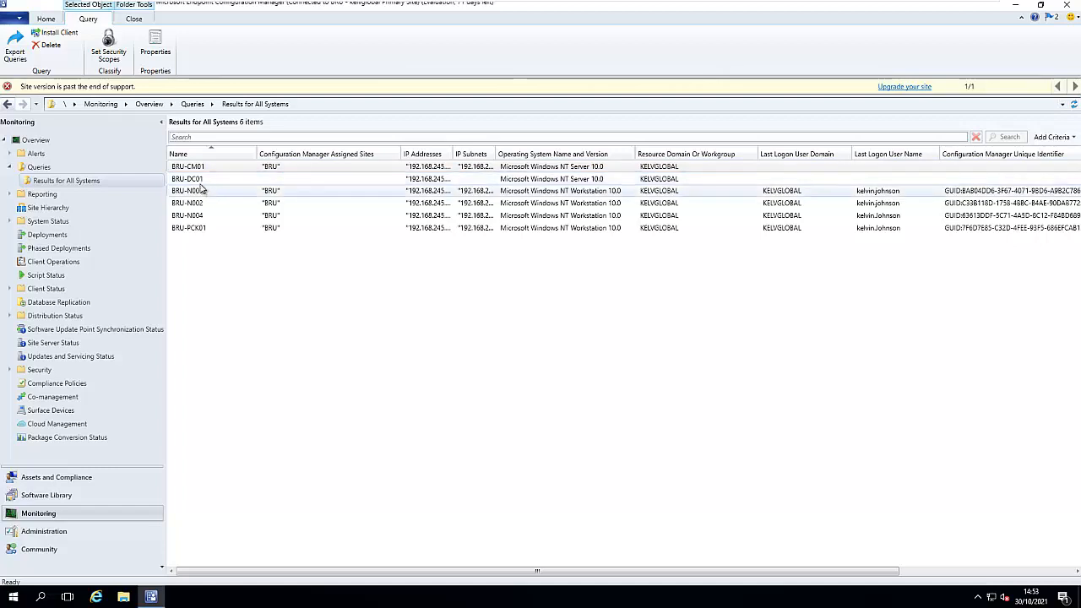
pyautogui.rightClick(90, 184)
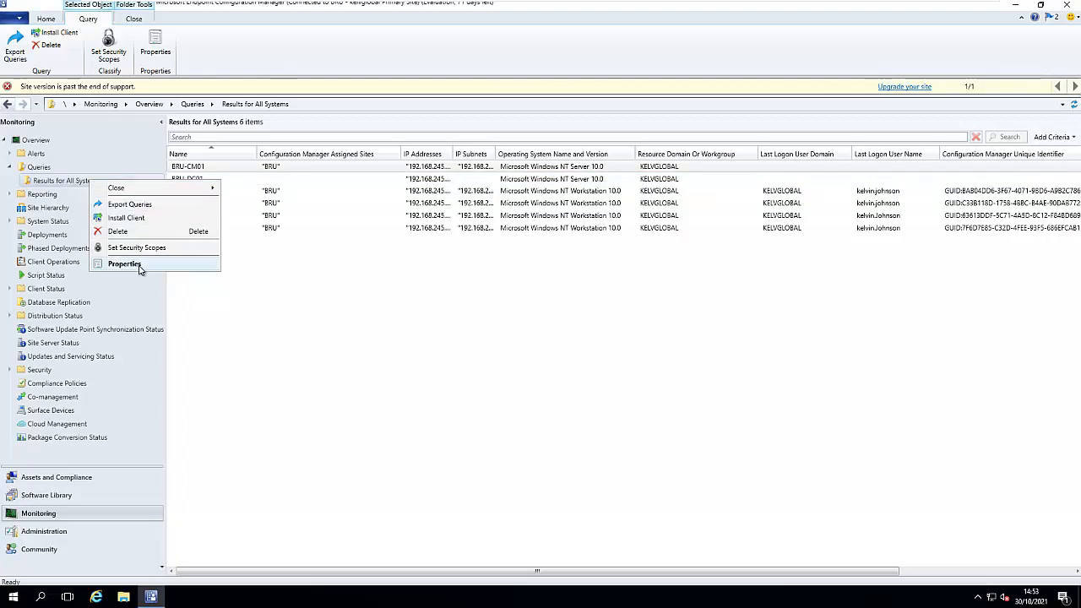
# - Open All Systems properties, try IP Network as object type, but keep System Resource
pyautogui.click(140, 265)
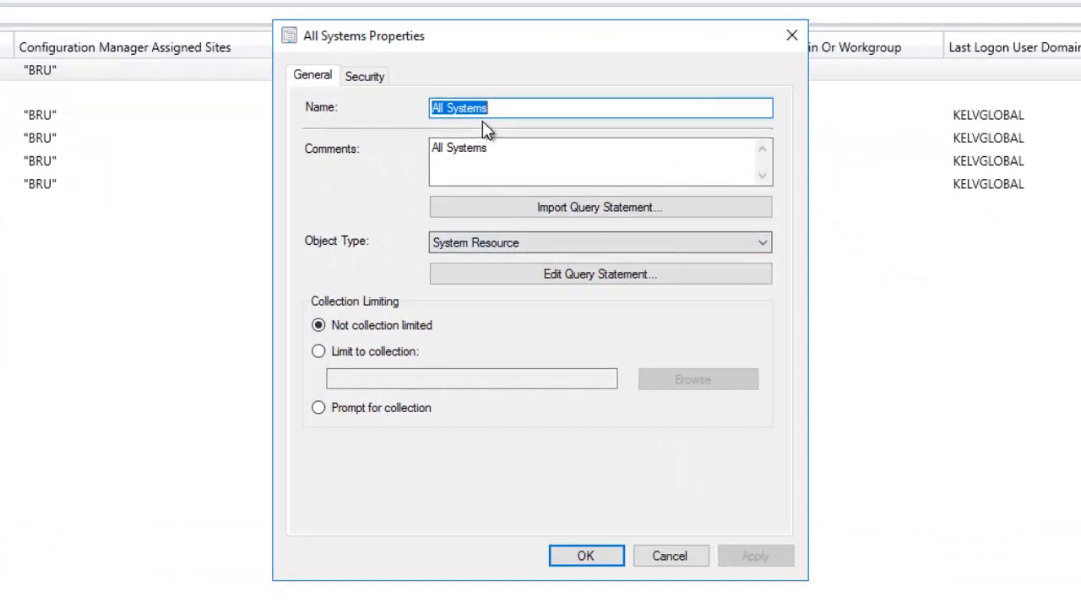
pyautogui.click(444, 245)
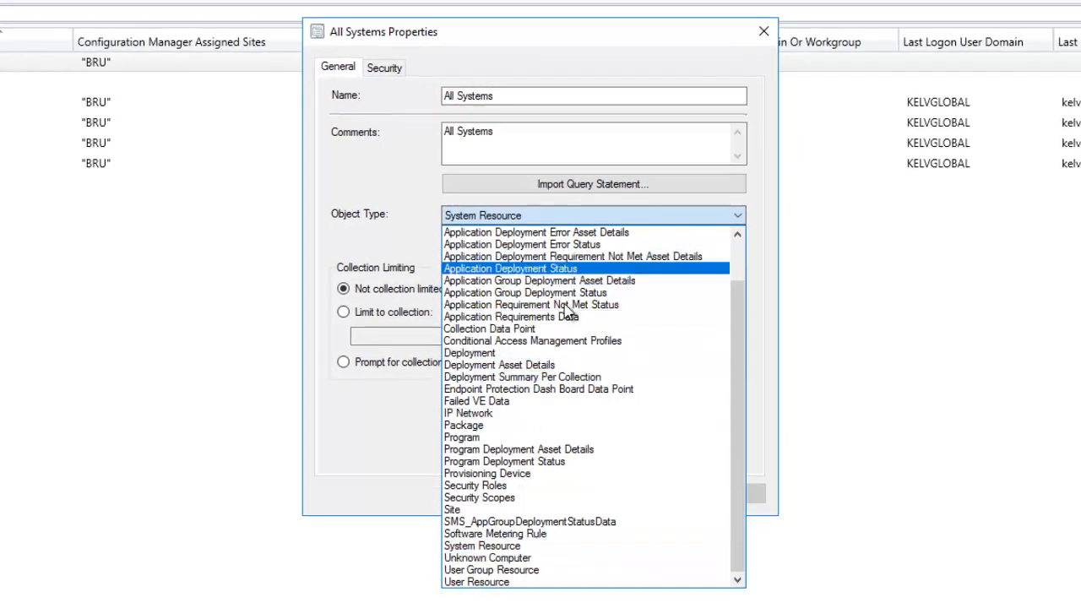
pyautogui.click(487, 417)
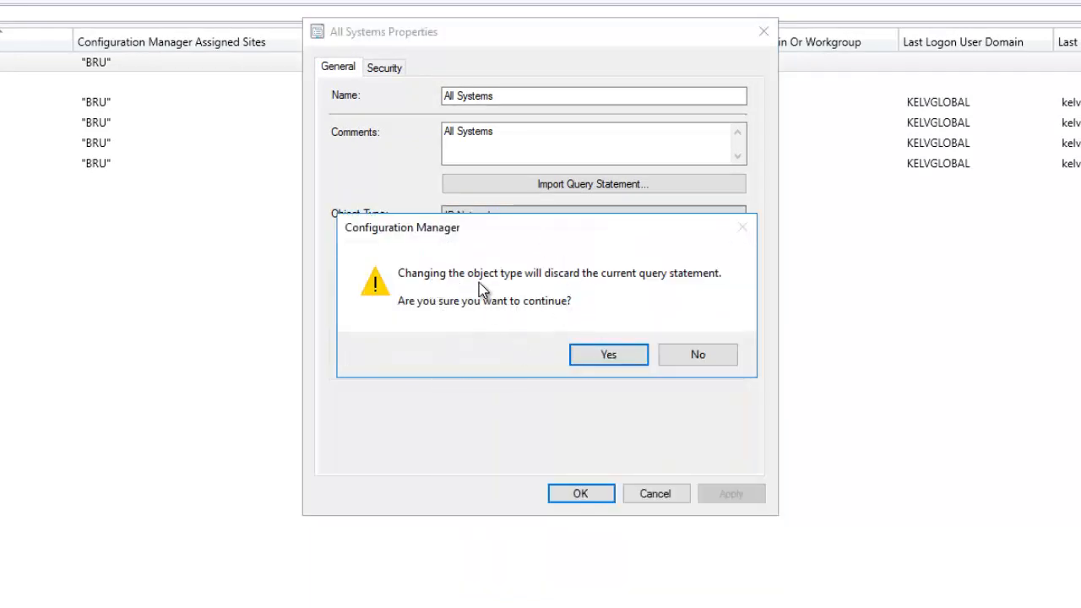
pyautogui.click(682, 355)
pyautogui.click(538, 215)
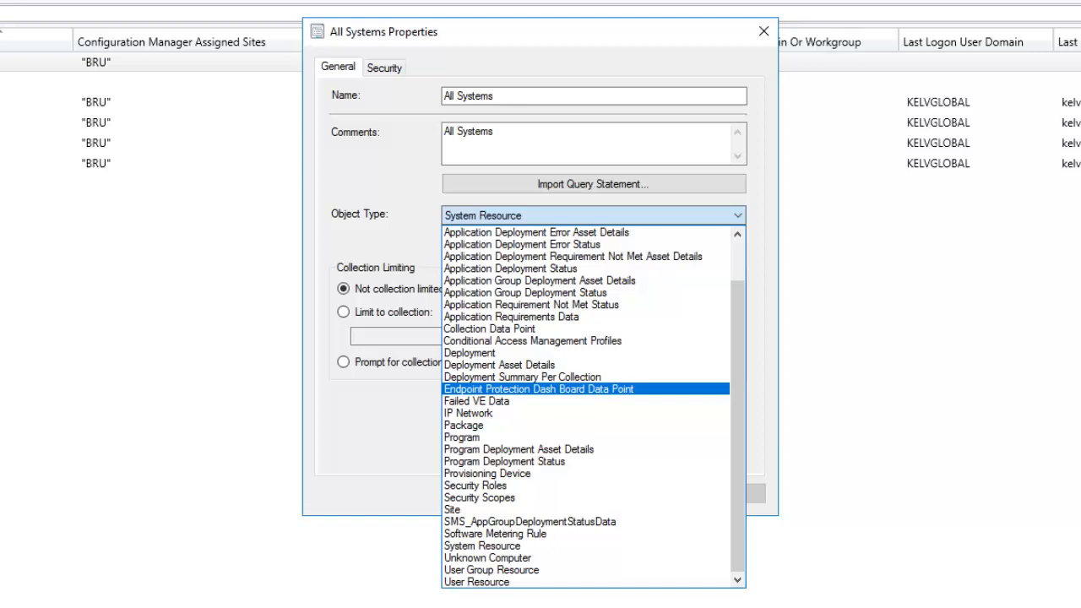
pyautogui.click(356, 178)
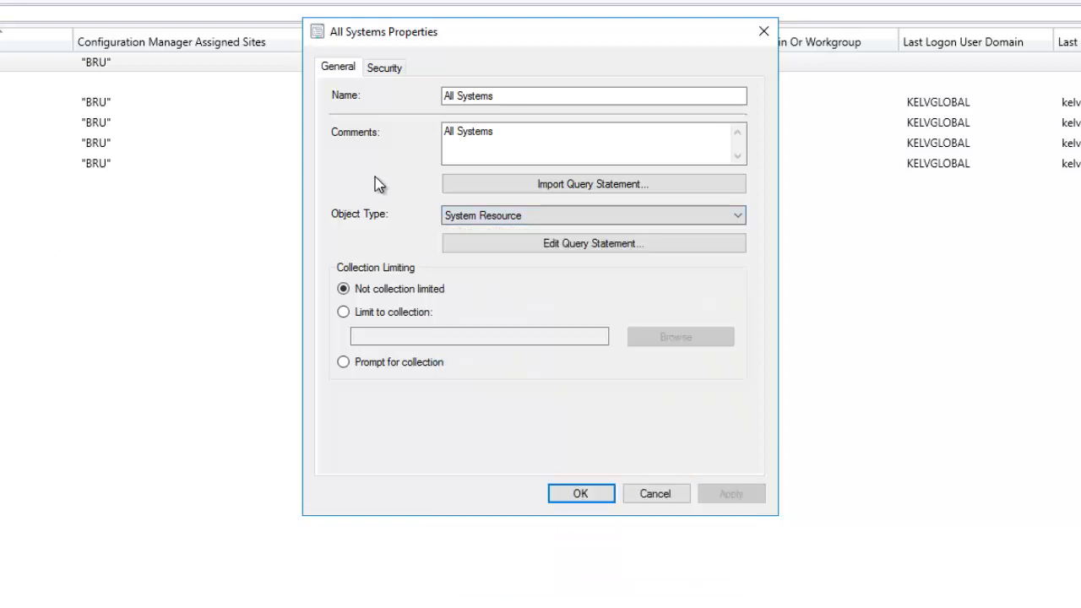
pyautogui.click(558, 237)
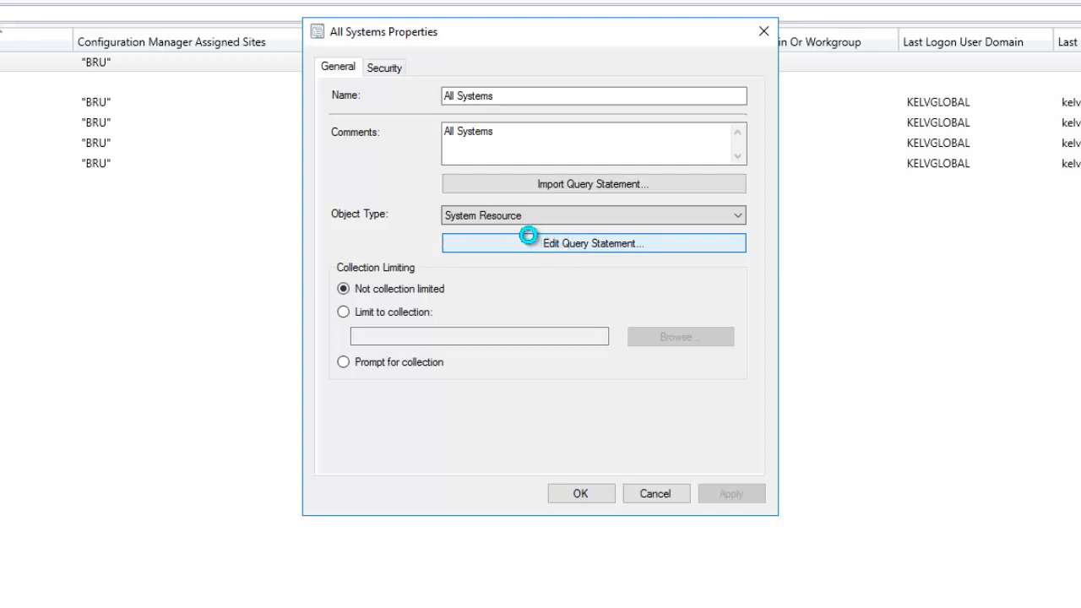
pyautogui.click(530, 243)
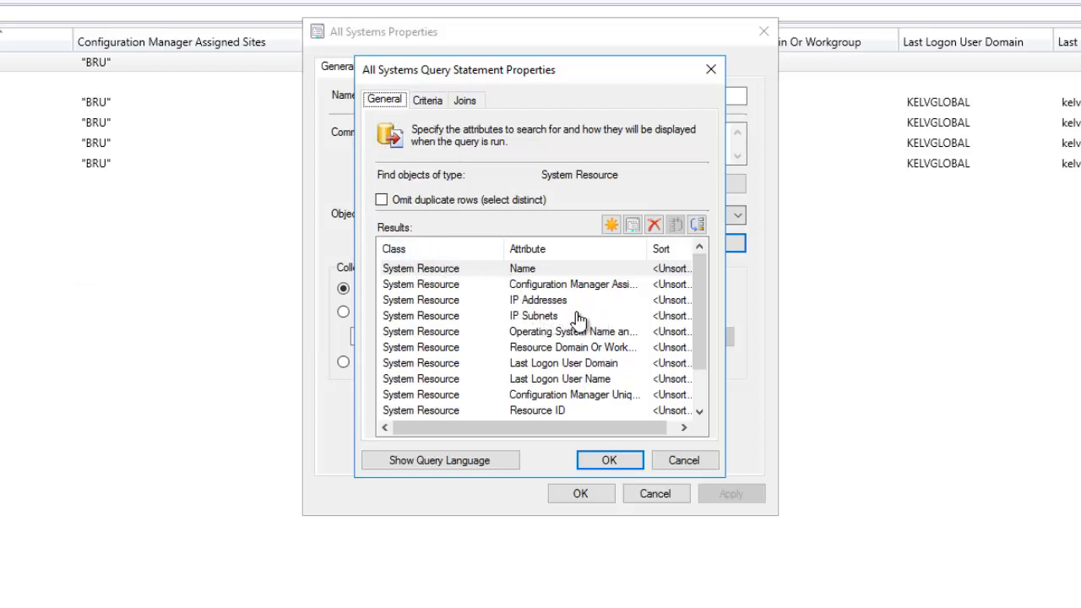
pyautogui.moveTo(698, 284); pyautogui.dragTo(690, 320)
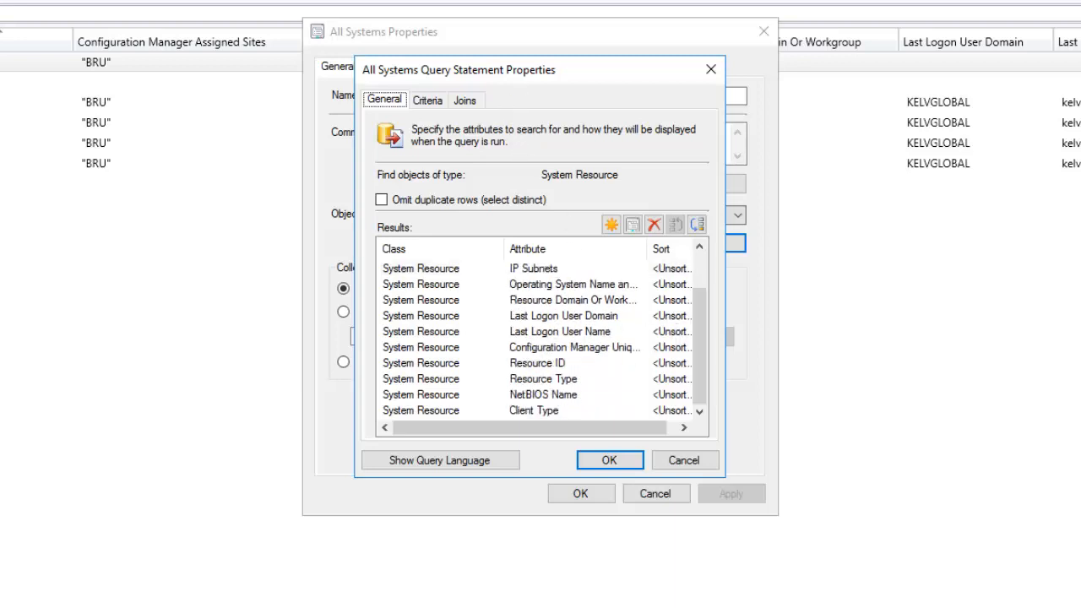
pyautogui.moveTo(756, 144); pyautogui.dragTo(552, 93)
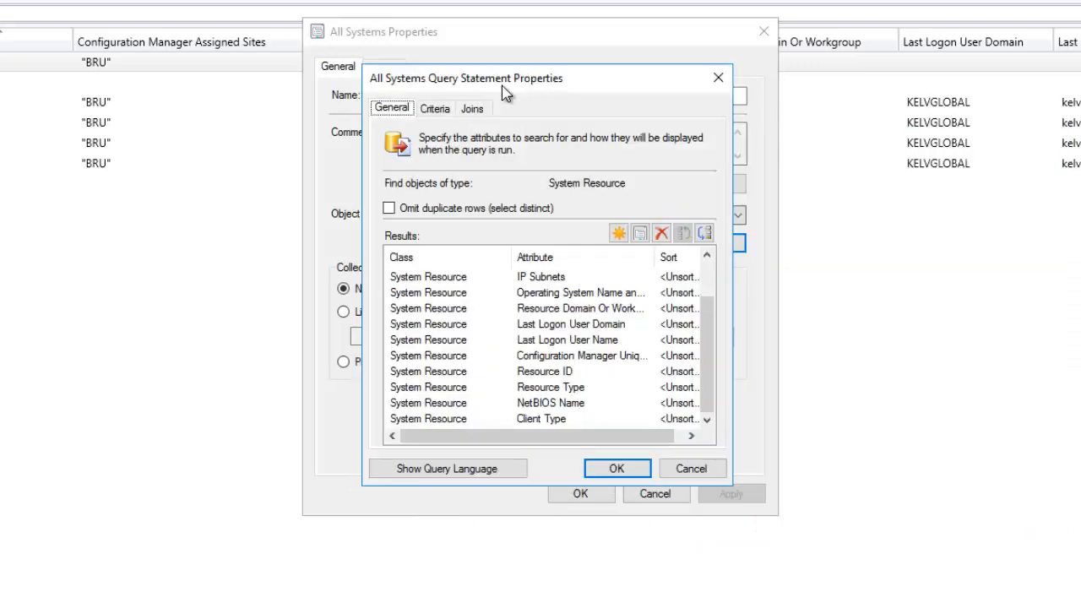
pyautogui.click(446, 116)
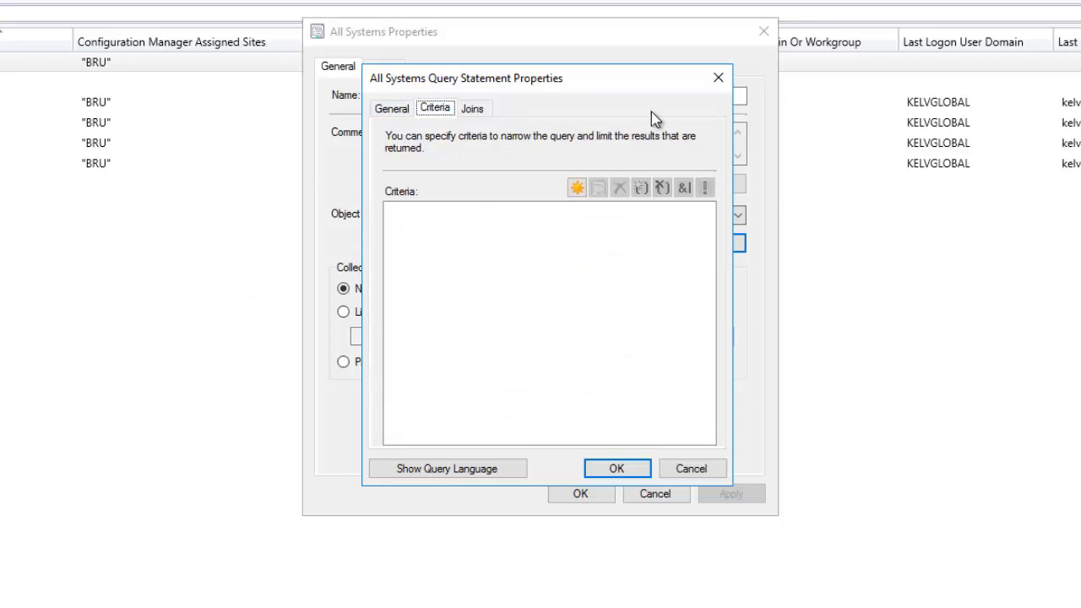
pyautogui.click(478, 113)
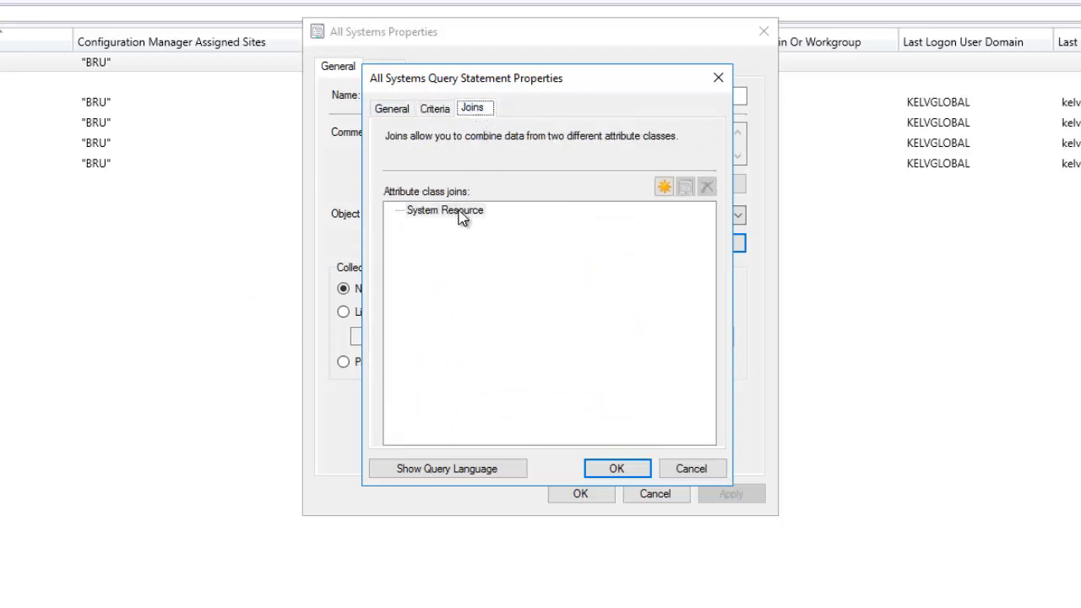
pyautogui.click(397, 109)
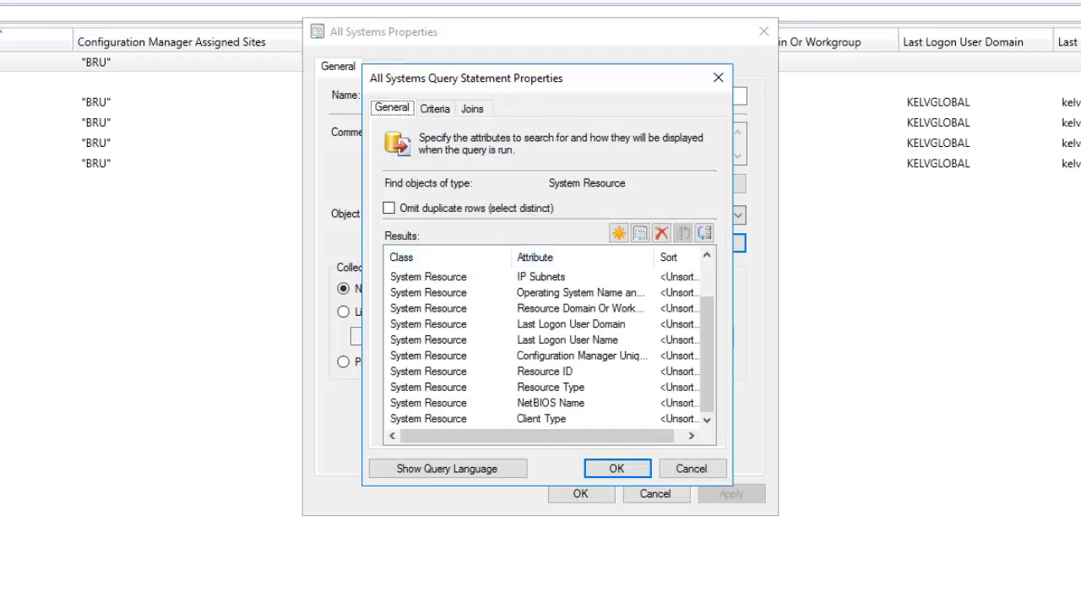
pyautogui.moveTo(489, 82); pyautogui.dragTo(778, 106)
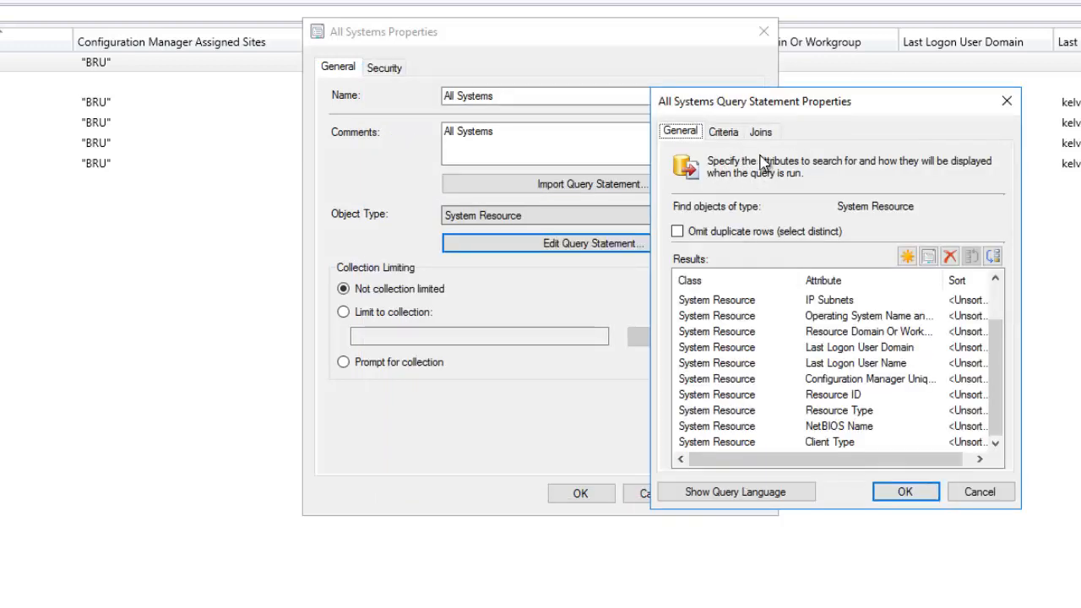
pyautogui.click(762, 132)
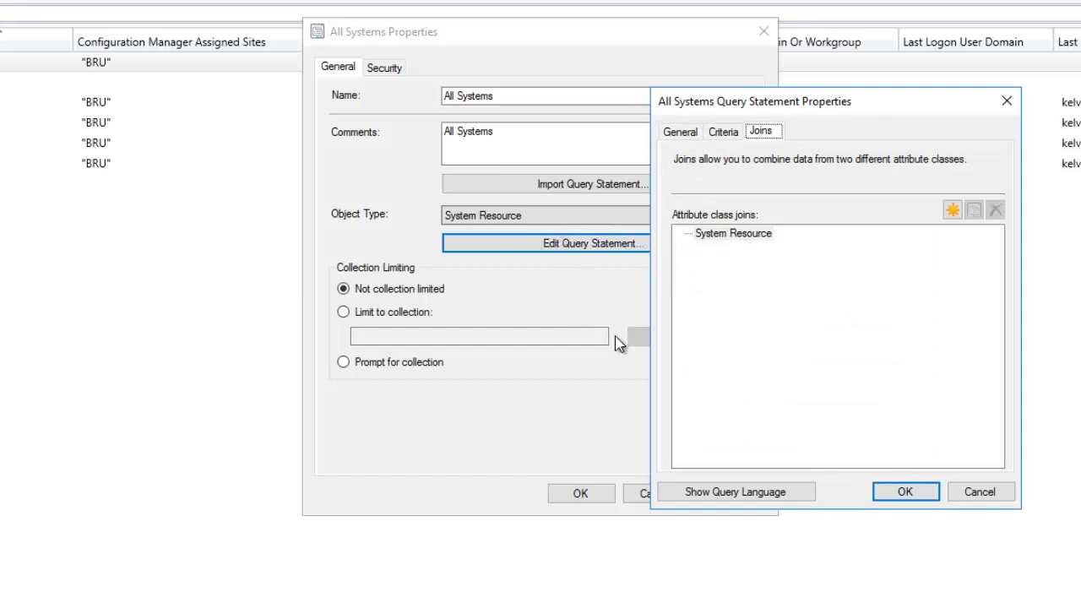
pyautogui.click(719, 133)
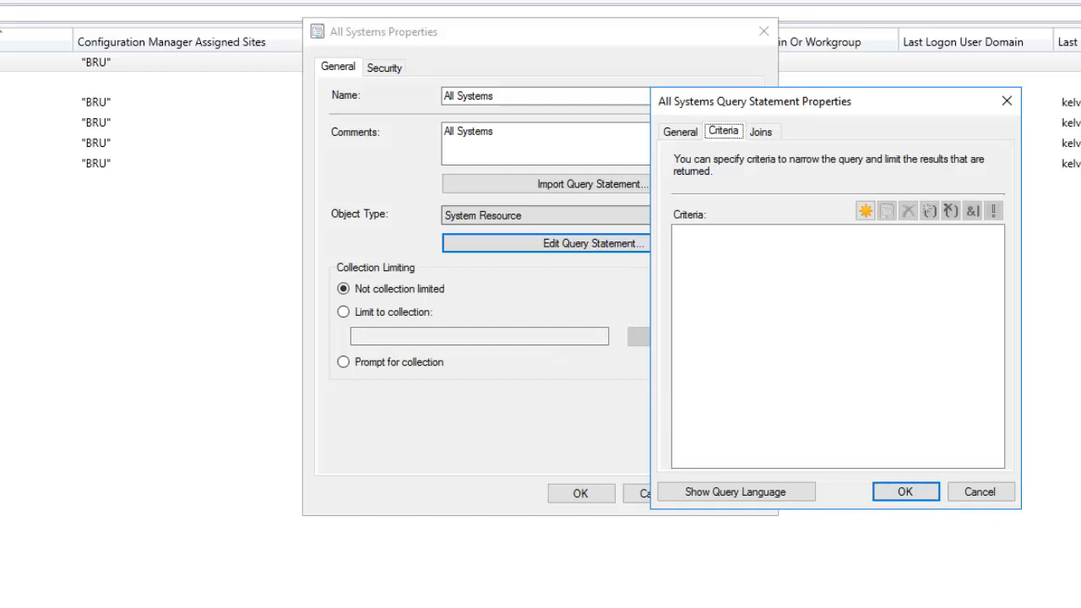
pyautogui.click(907, 497)
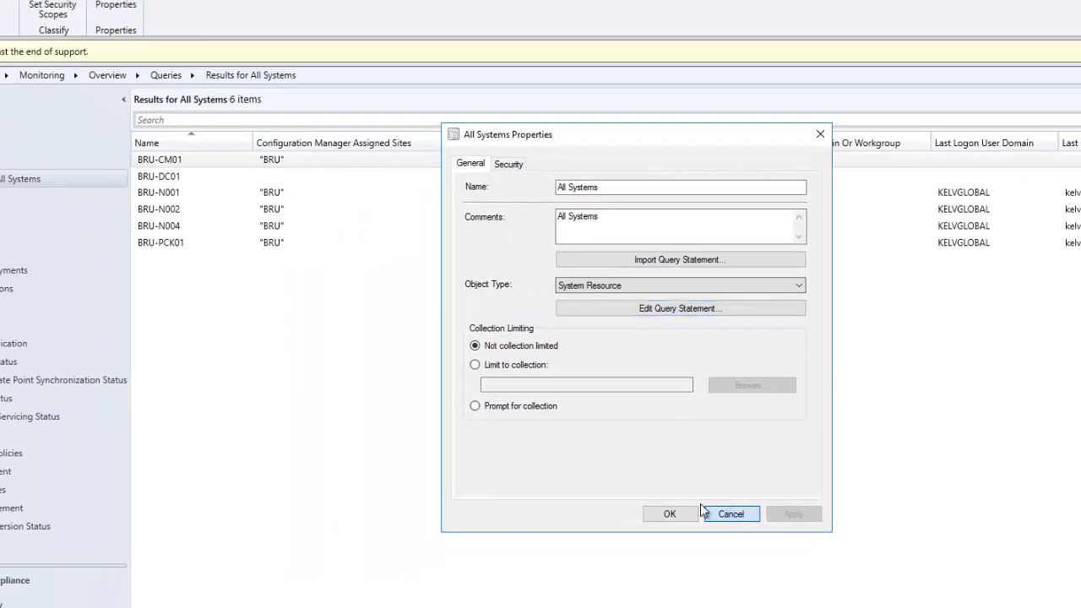
# - Cancel the All Systems properties and start a new query from the Queries folder
pyautogui.click(655, 493)
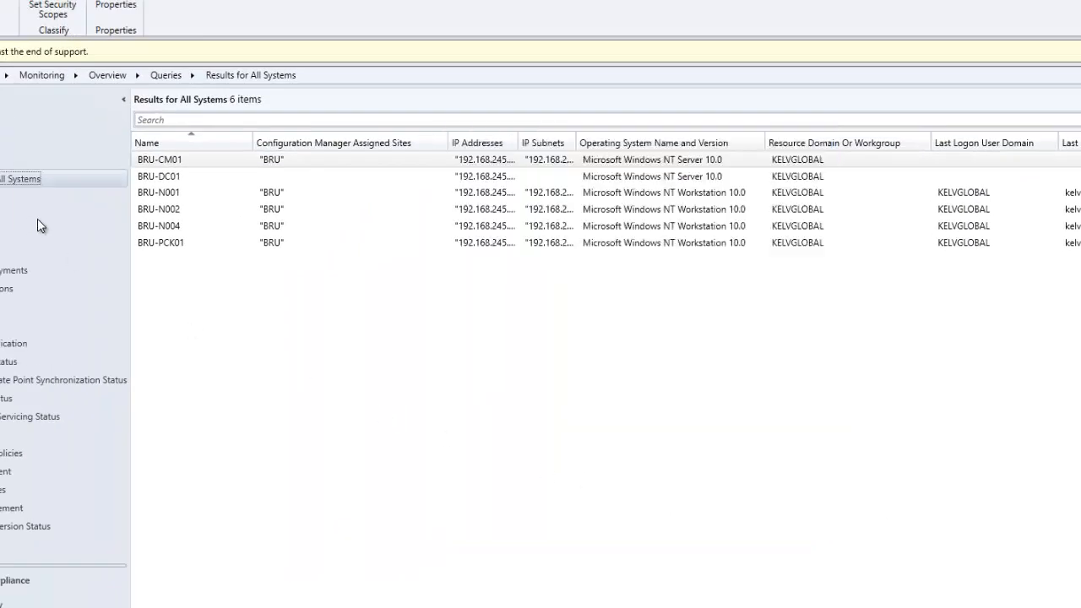
pyautogui.click(9, 161)
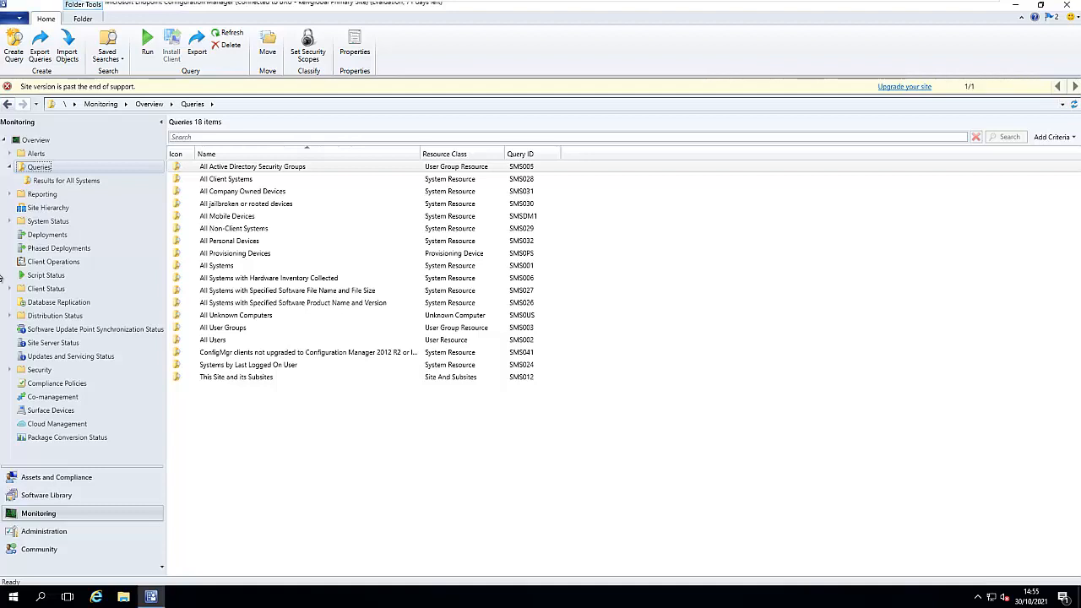
pyautogui.rightClick(38, 168)
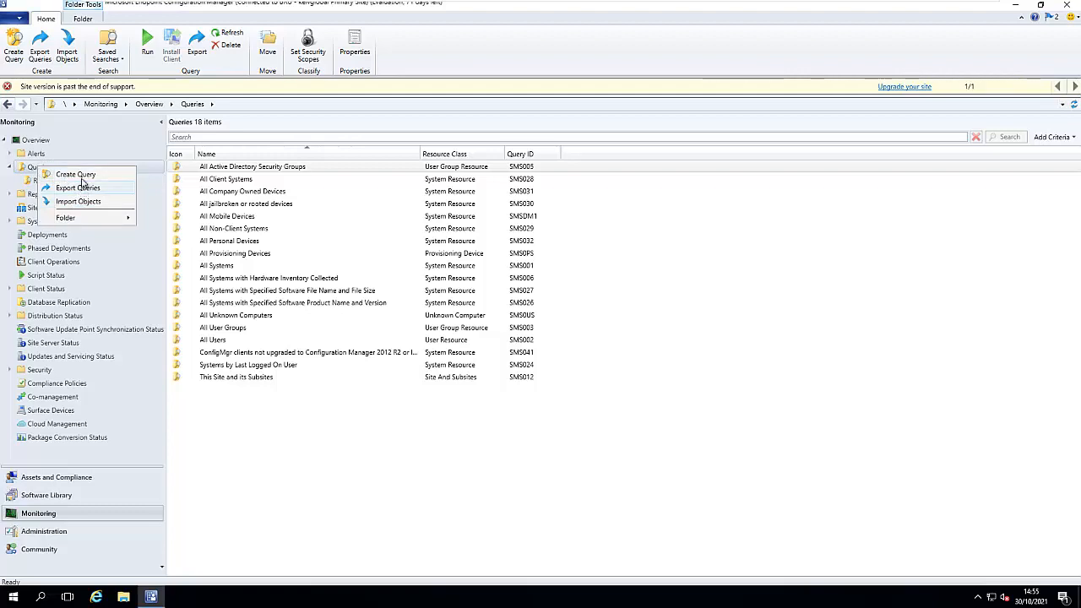
pyautogui.click(80, 175)
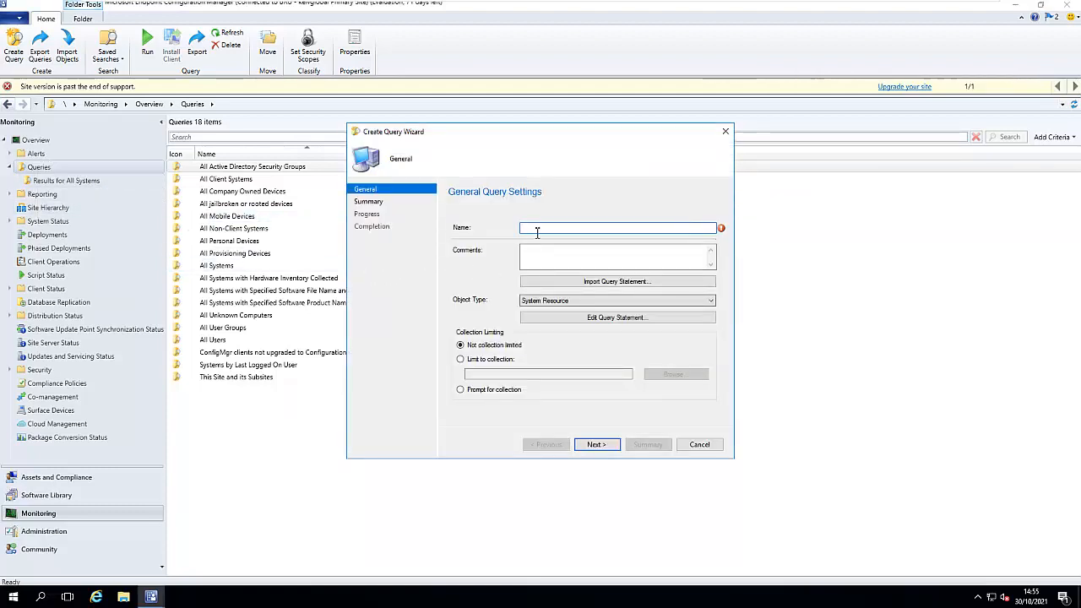
# - Name the query 'Test-Query' with a comment naming its creator; close Import Query Statement unused
pyautogui.write('Tes')
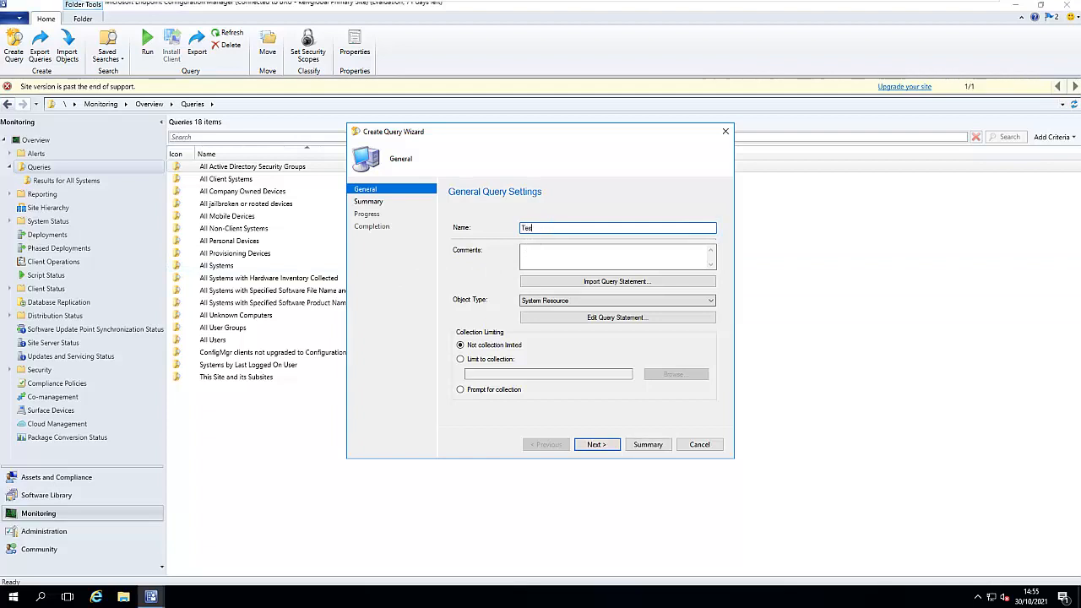
pyautogui.write('t-Query')
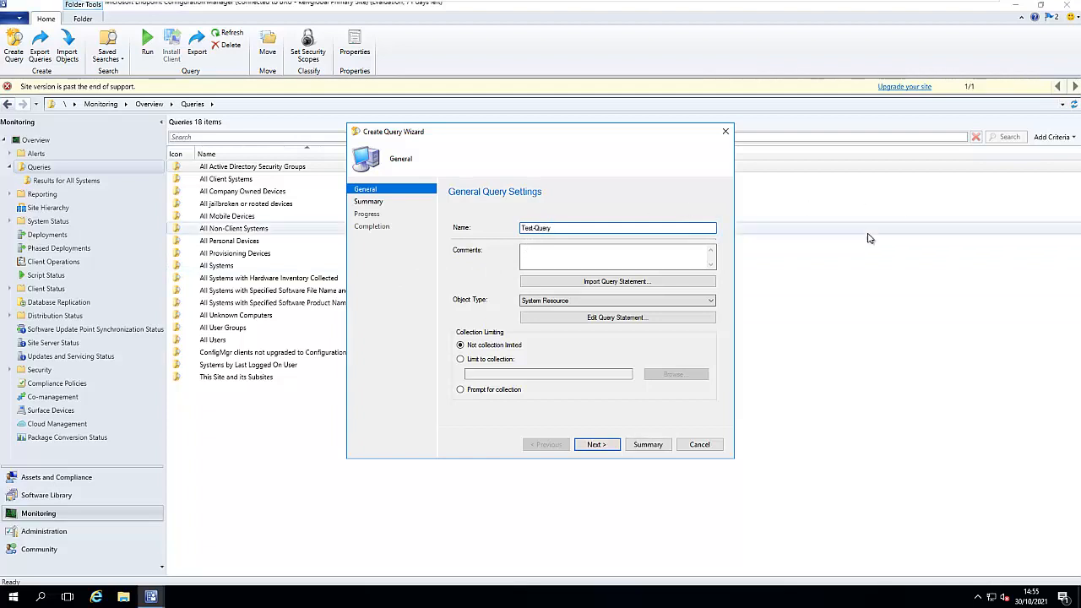
pyautogui.click(569, 259)
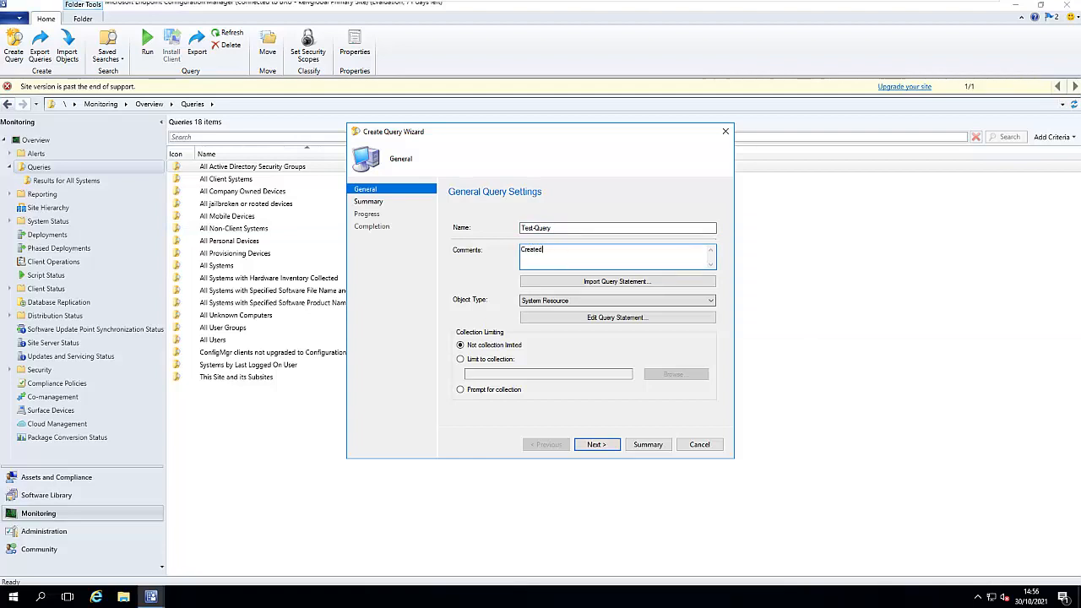
pyautogui.write('Created by Kelvin Johnson')
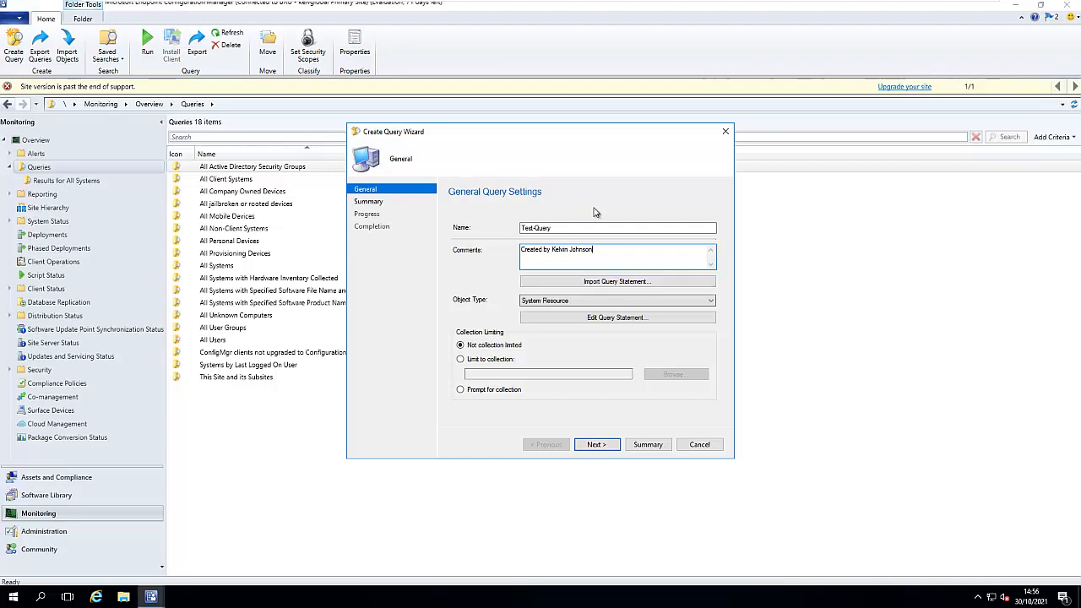
pyautogui.click(619, 283)
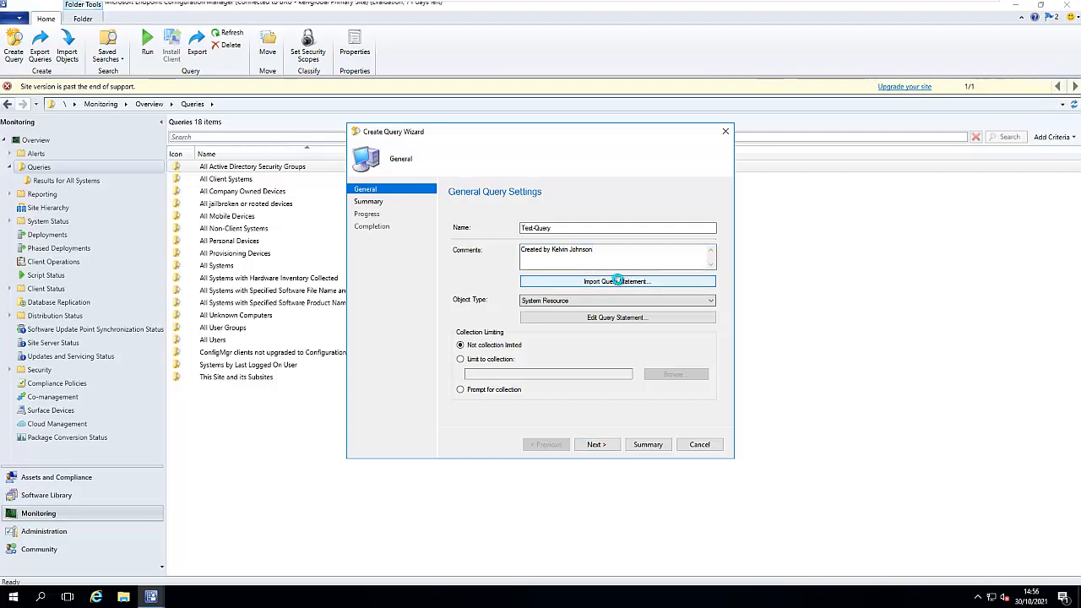
pyautogui.click(671, 415)
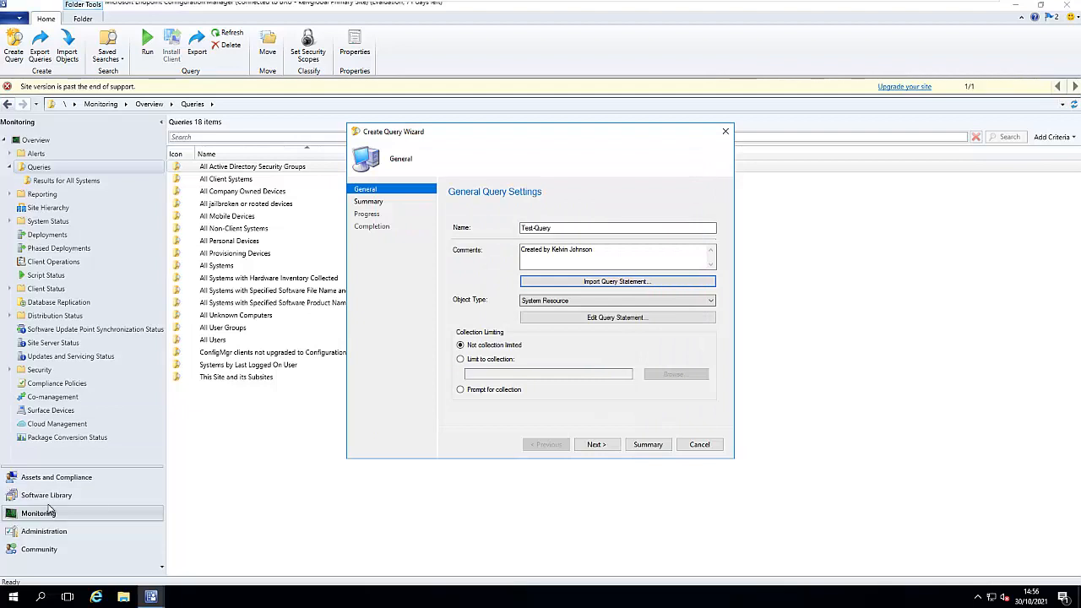
# - Browse Device Collections, cancel the picker, and set Test-Query to 'Not collection limited'
pyautogui.click(478, 361)
pyautogui.click(656, 376)
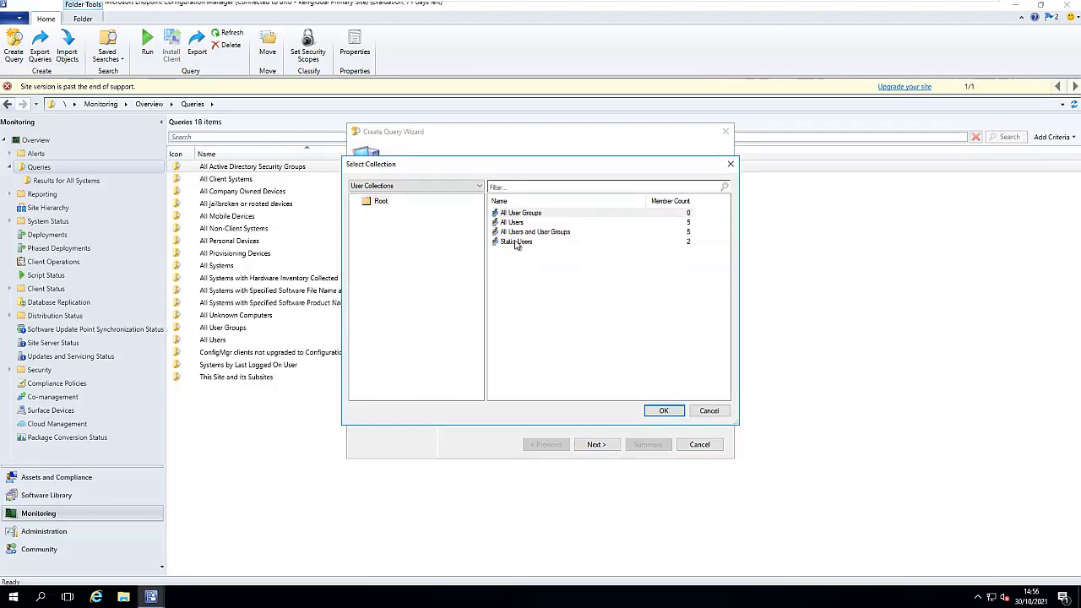
pyautogui.click(413, 186)
pyautogui.click(404, 196)
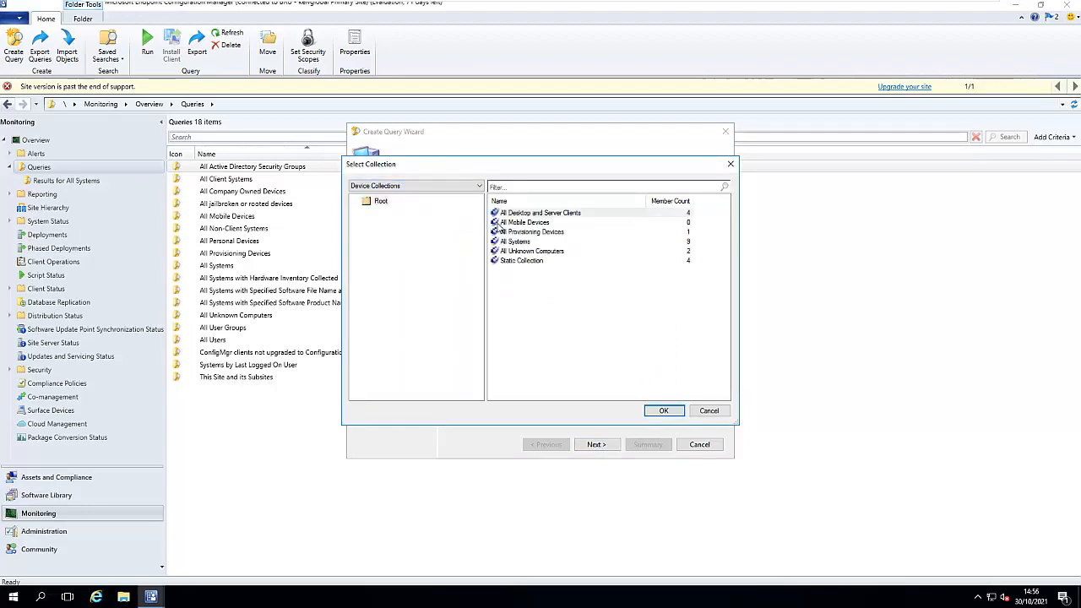
pyautogui.click(706, 411)
pyautogui.click(486, 346)
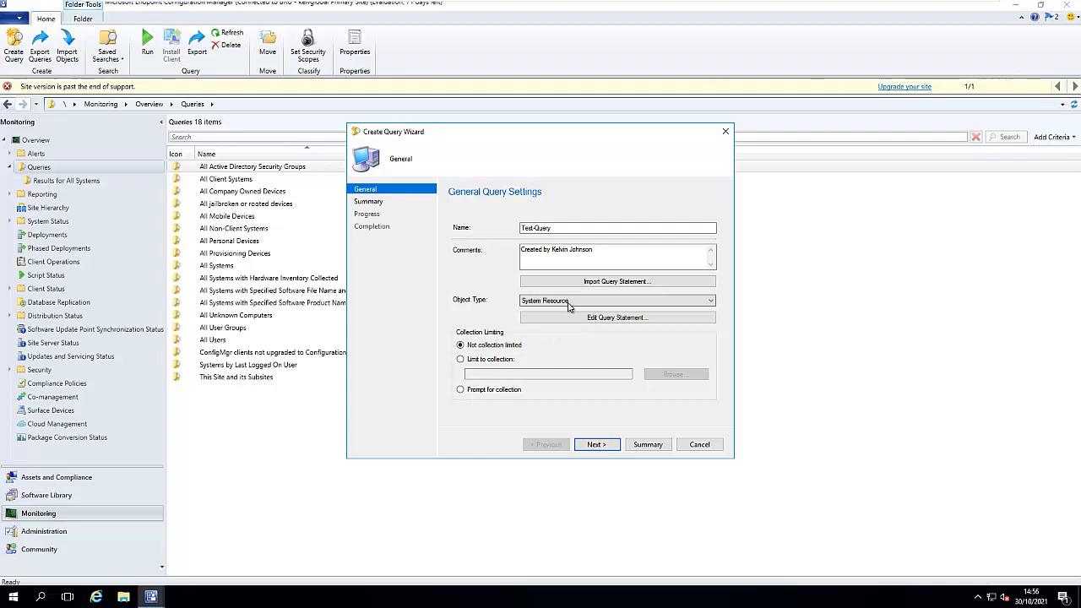
# - In the query statement's Criteria tab, add a new Simple value criterion
pyautogui.click(595, 318)
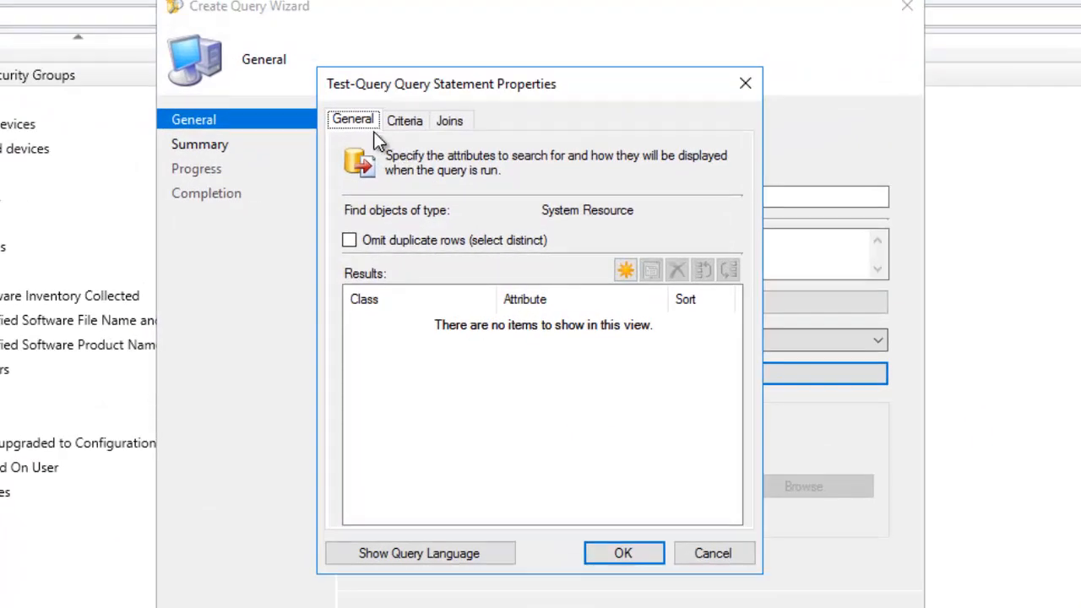
pyautogui.click(406, 123)
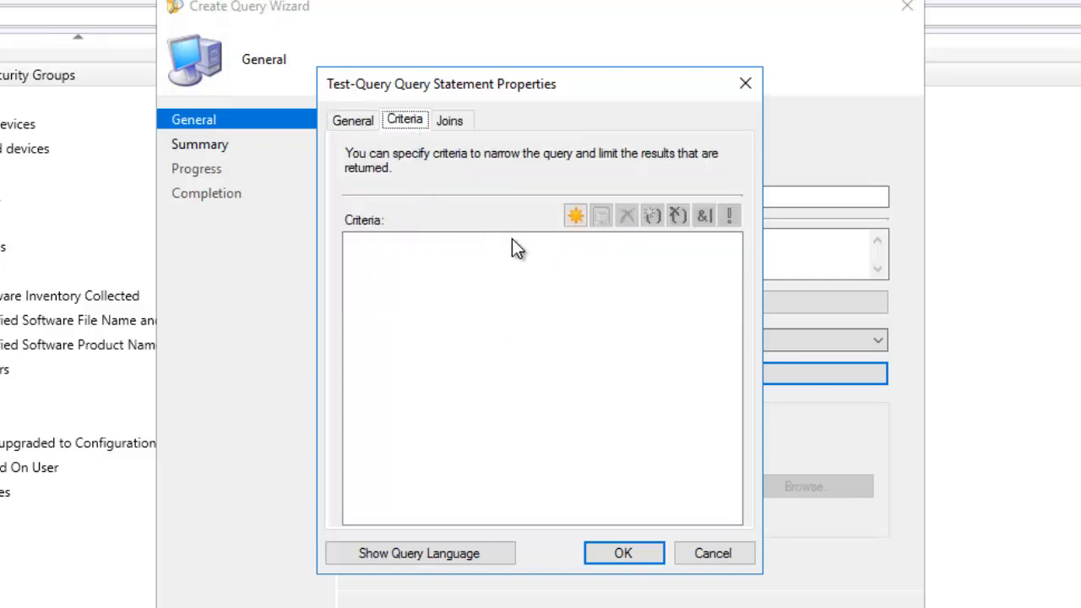
pyautogui.click(575, 217)
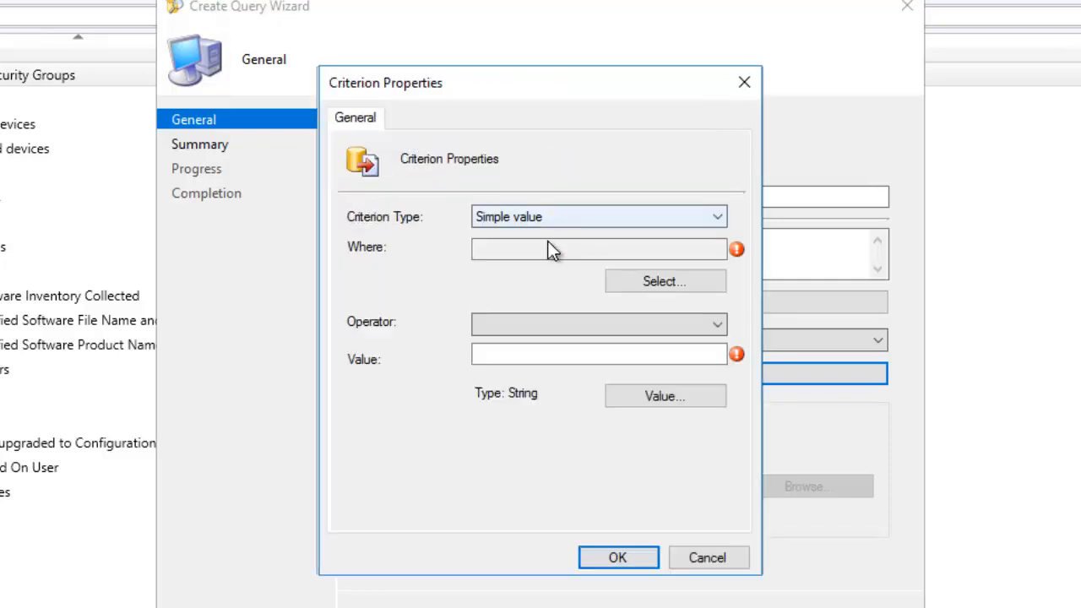
pyautogui.moveTo(508, 85); pyautogui.dragTo(487, 85)
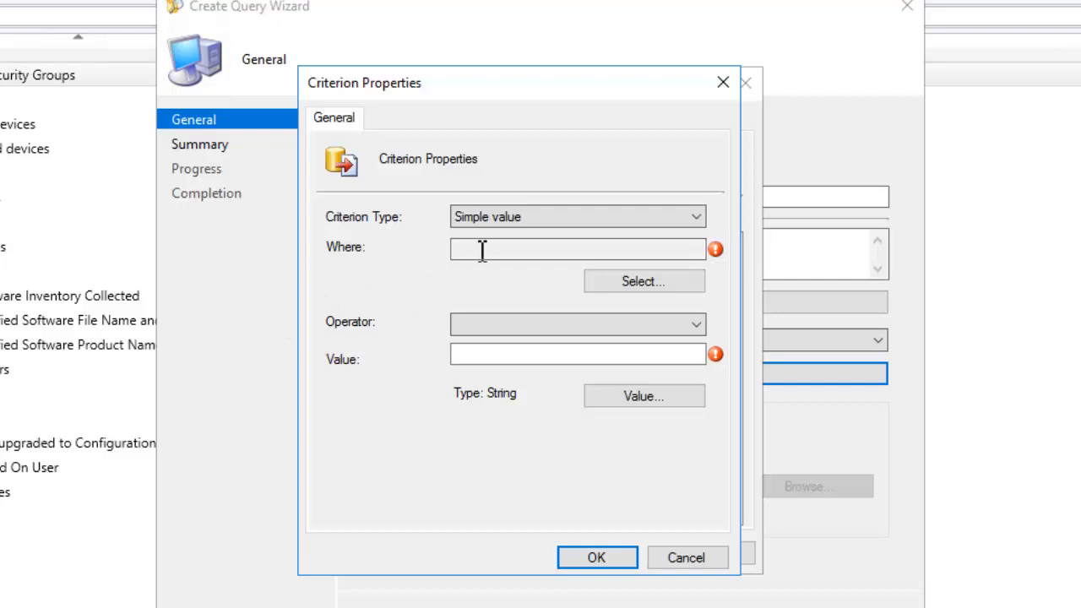
pyautogui.click(581, 252)
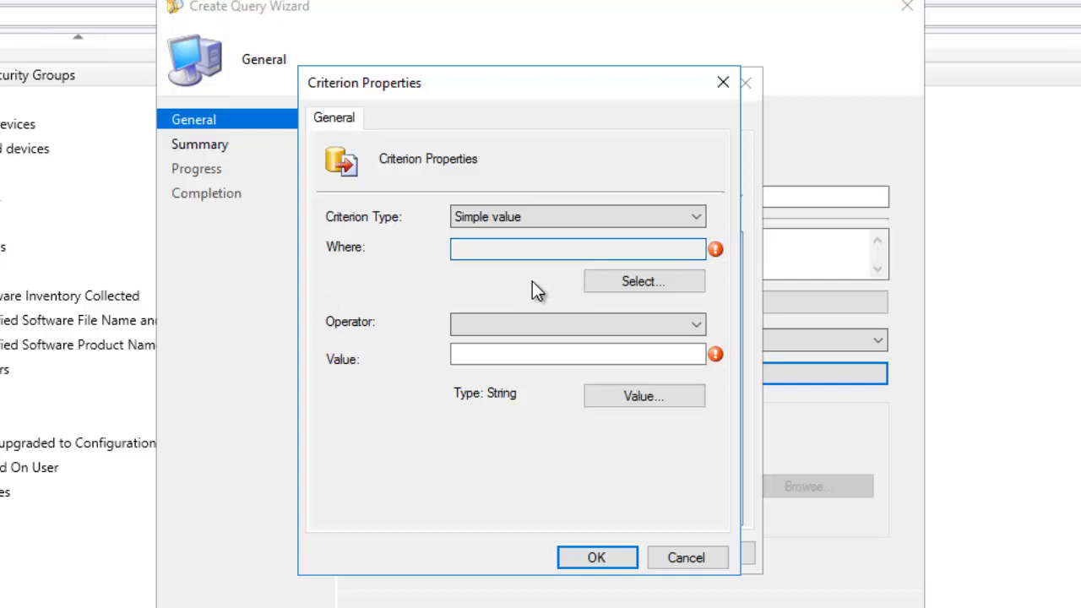
# - Set the criterion's attribute class to Client Status and attribute to Last Logon
pyautogui.click(616, 282)
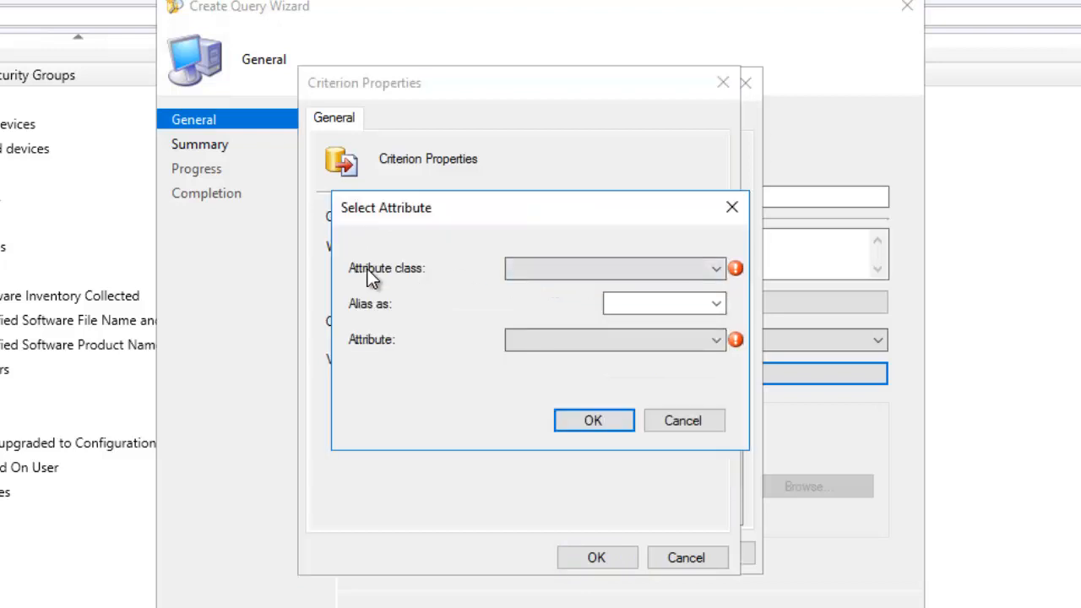
pyautogui.click(545, 267)
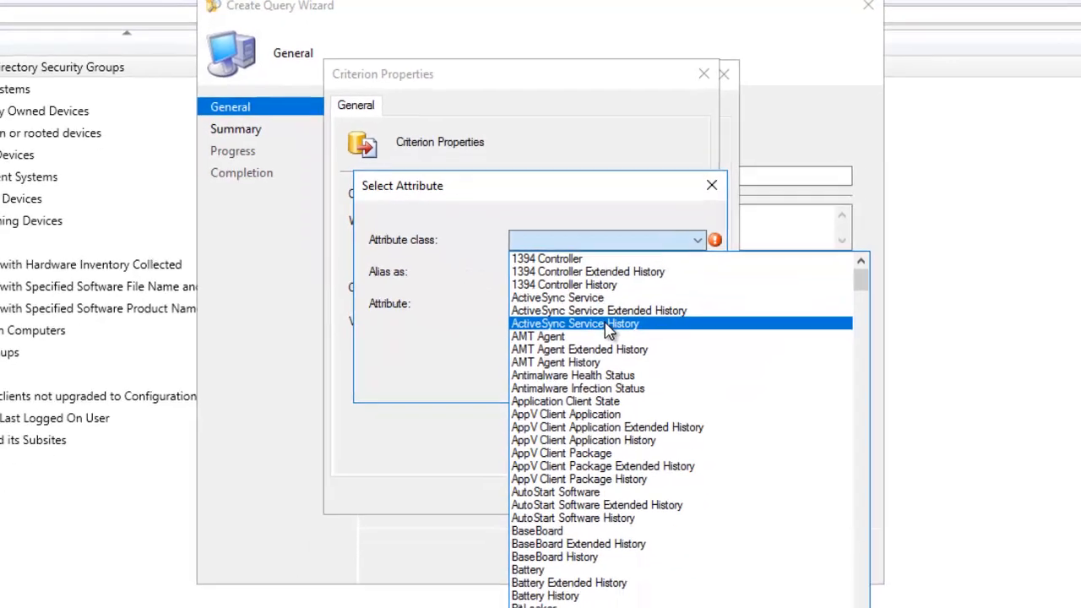
pyautogui.scroll(-3, 609, 359)
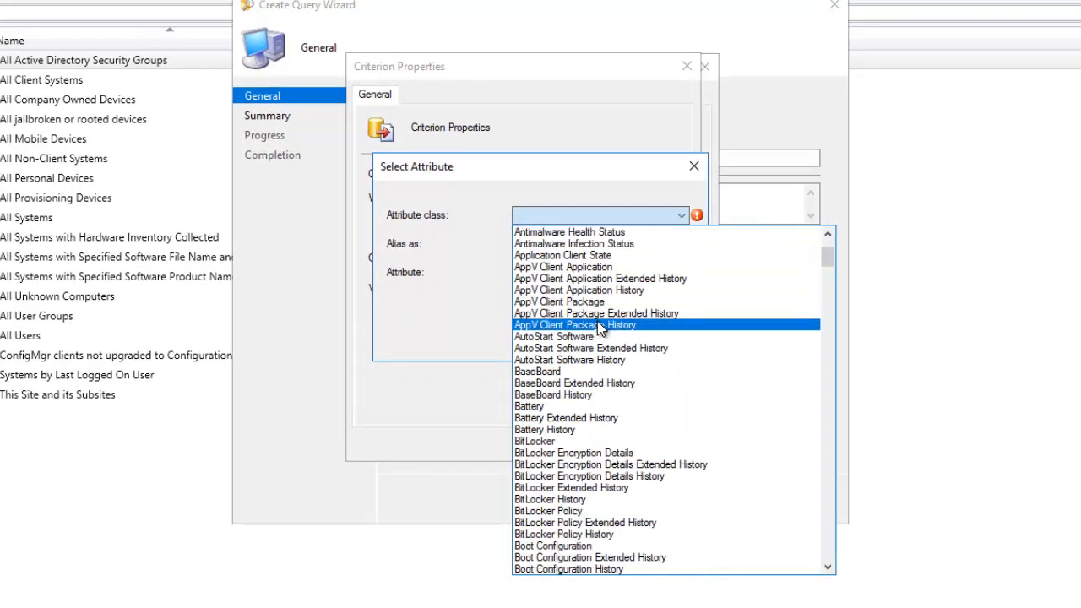
pyautogui.scroll(-6, 598, 323)
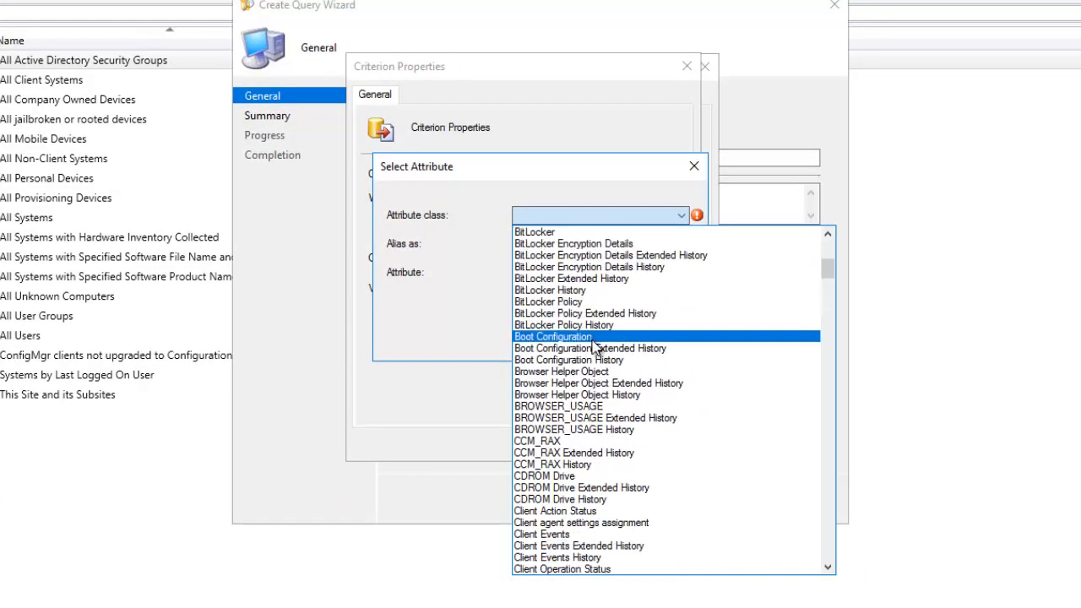
pyautogui.scroll(-2, 597, 375)
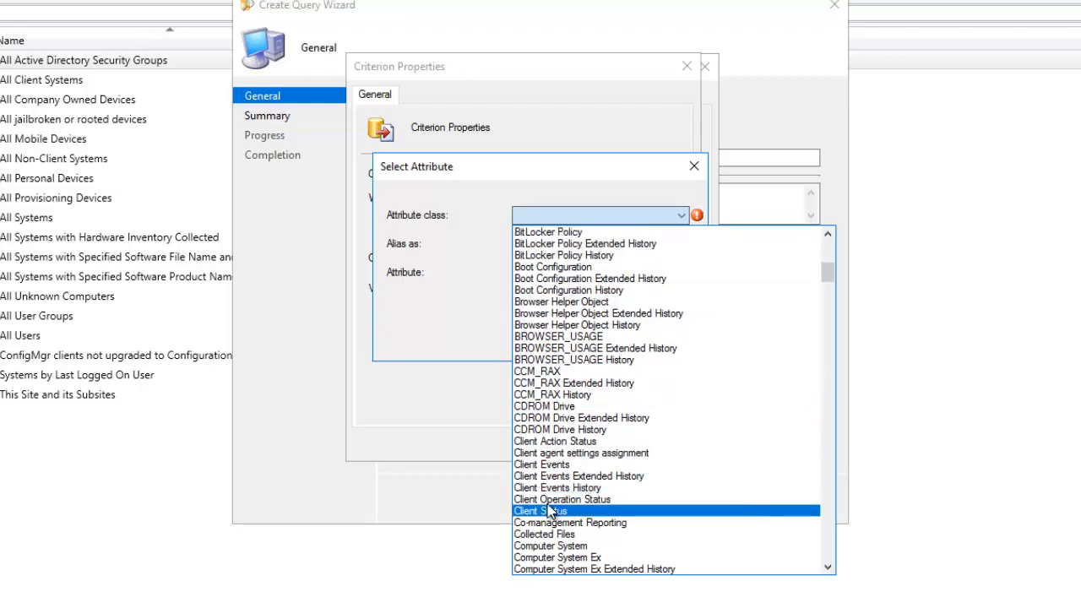
pyautogui.click(580, 511)
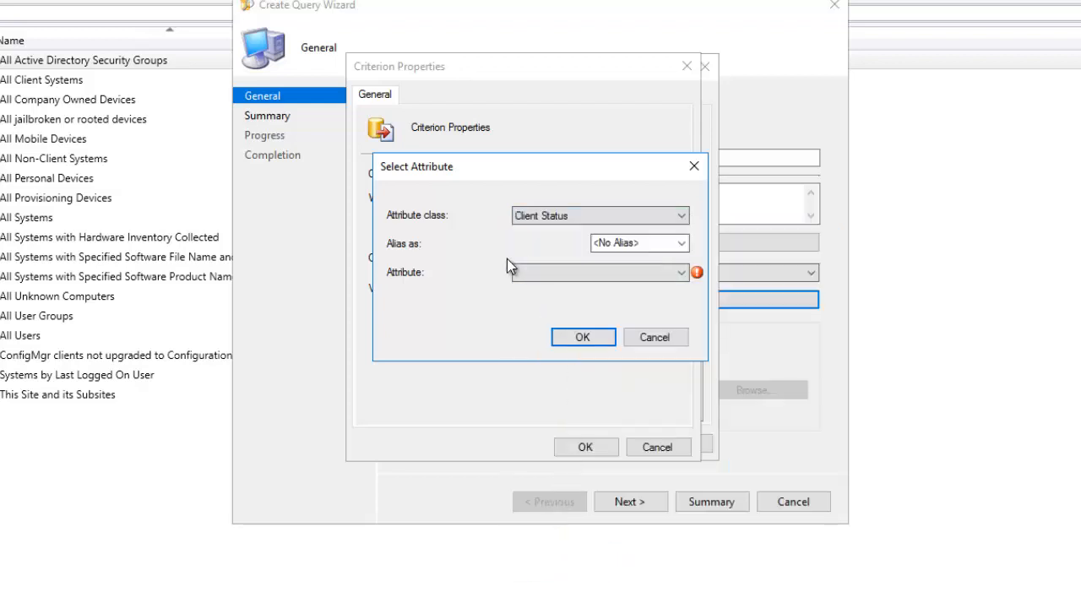
pyautogui.click(569, 277)
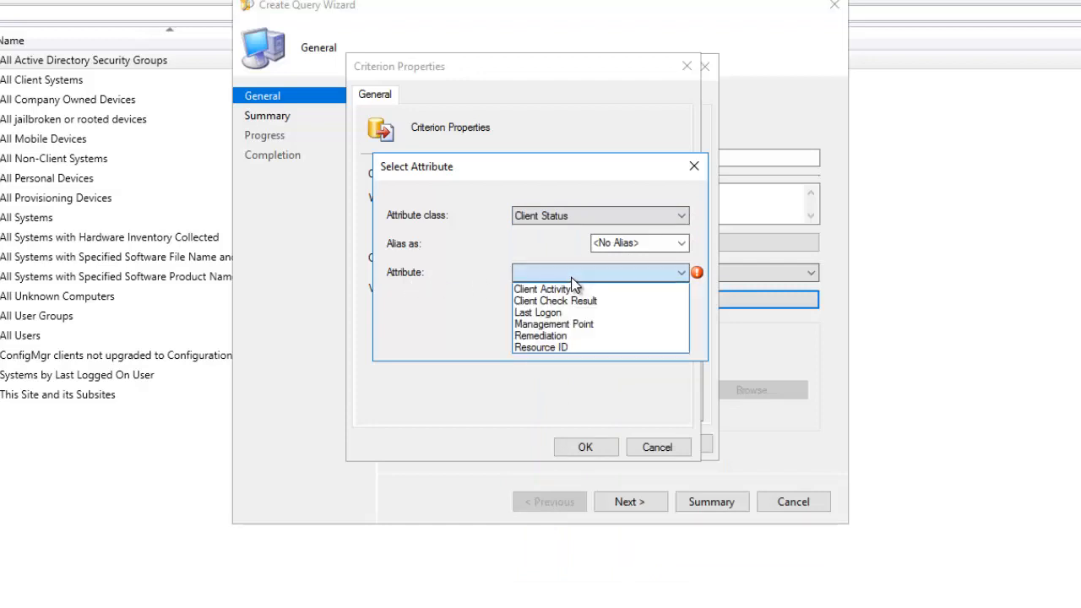
pyautogui.click(544, 311)
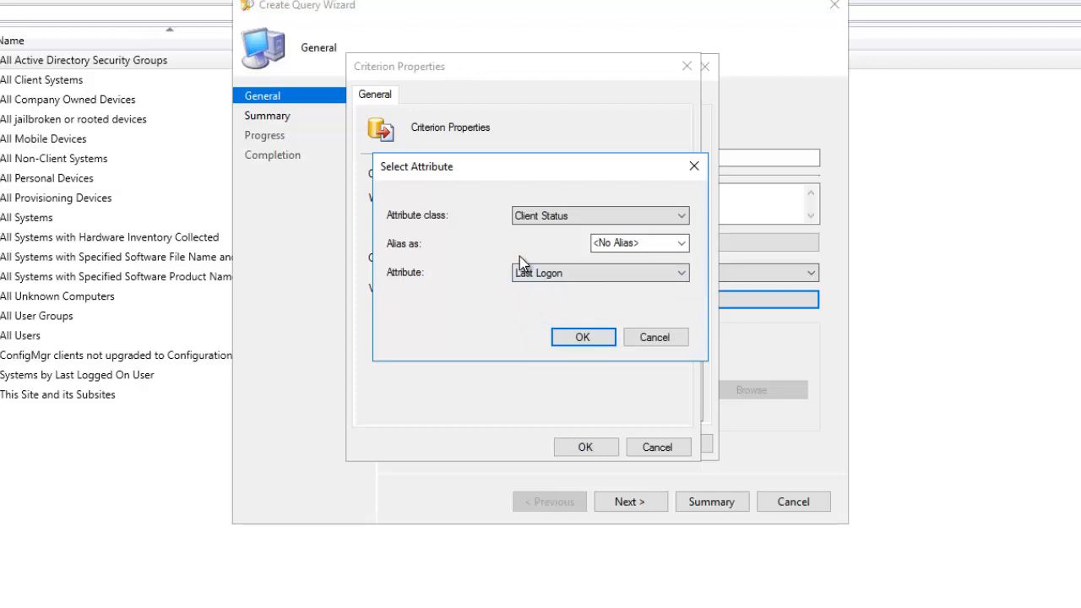
pyautogui.click(567, 337)
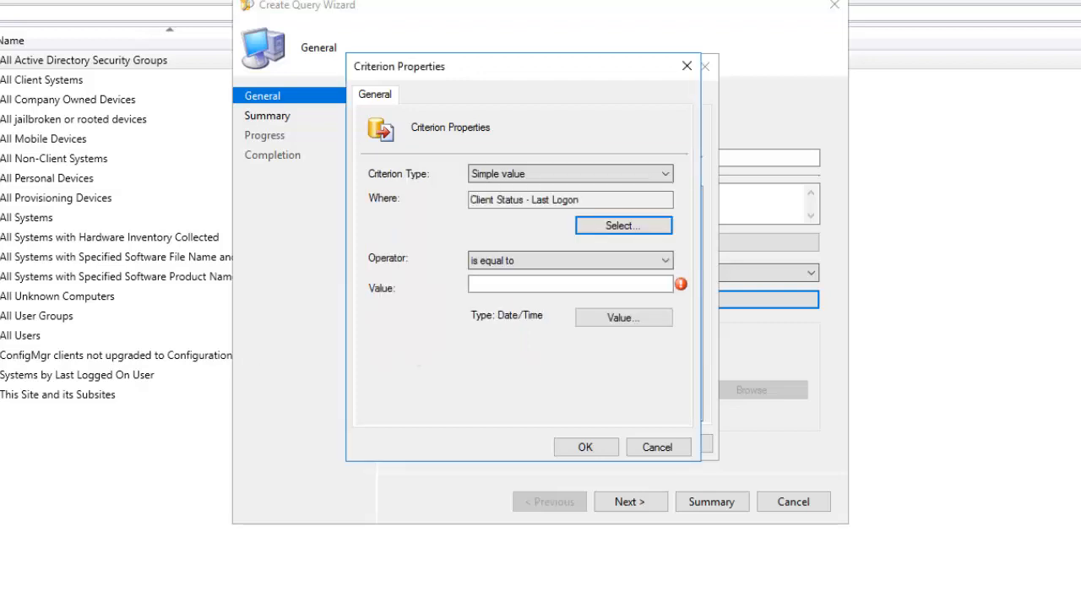
# - Keep operator 'is equal to', choose value 25/10/2021 20:09:21, and add the criterion
pyautogui.click(491, 261)
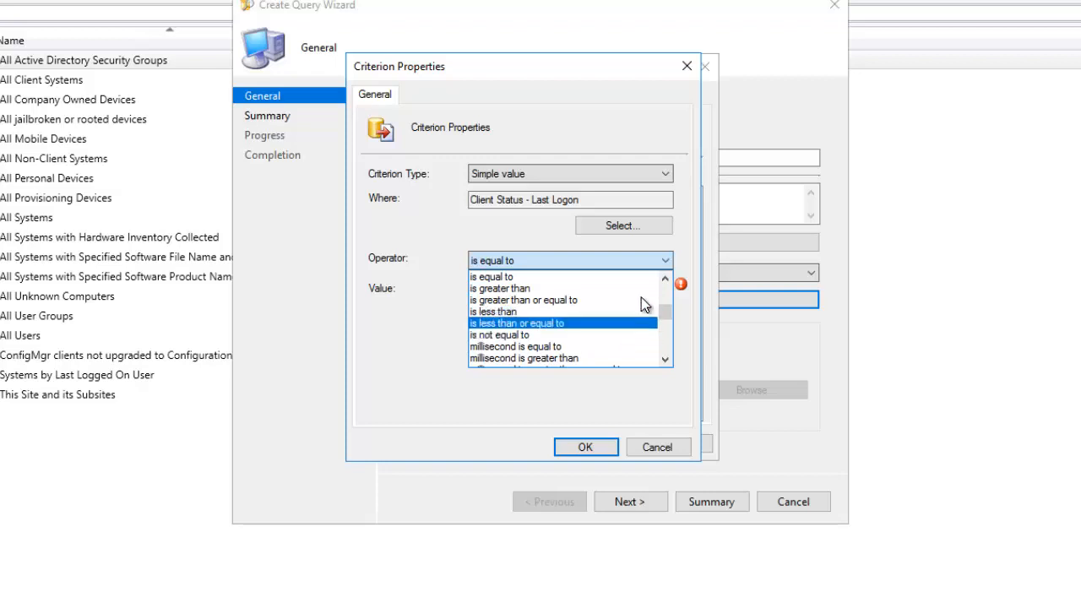
pyautogui.scroll(-7, 591, 326)
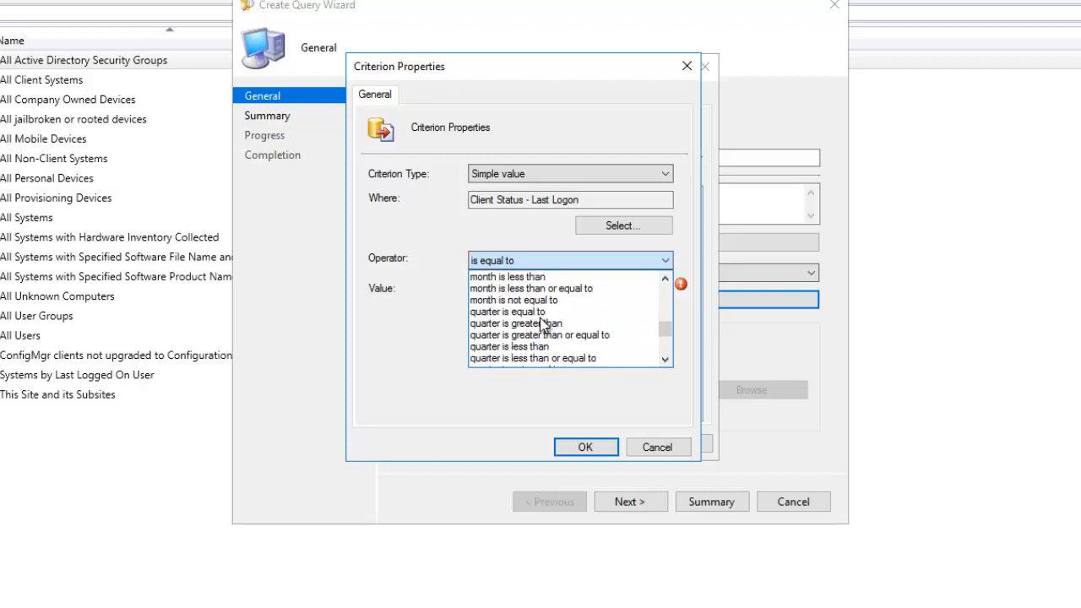
pyautogui.click(539, 225)
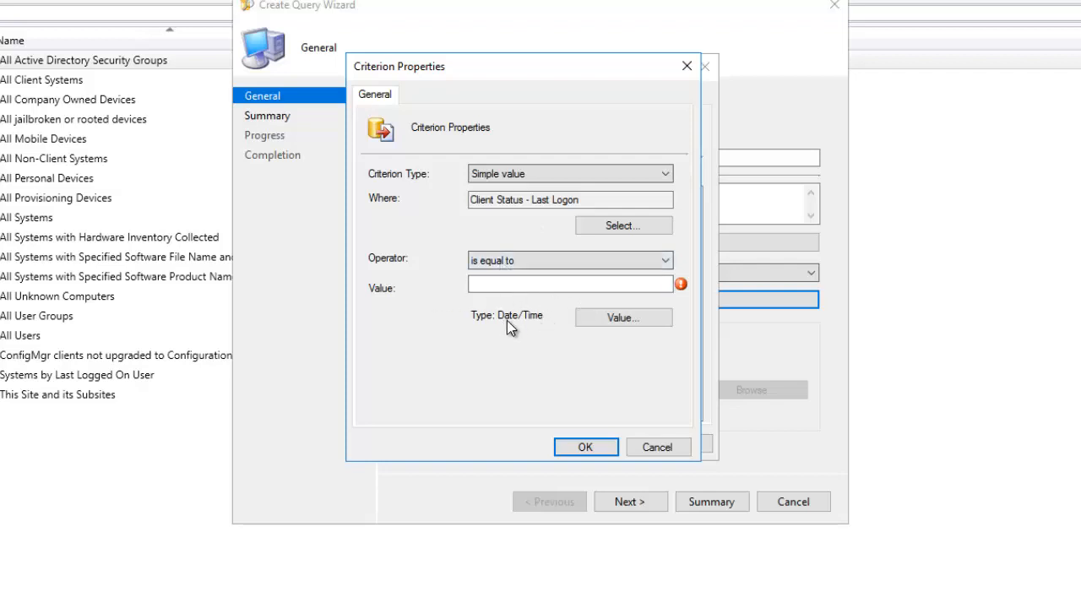
pyautogui.click(607, 319)
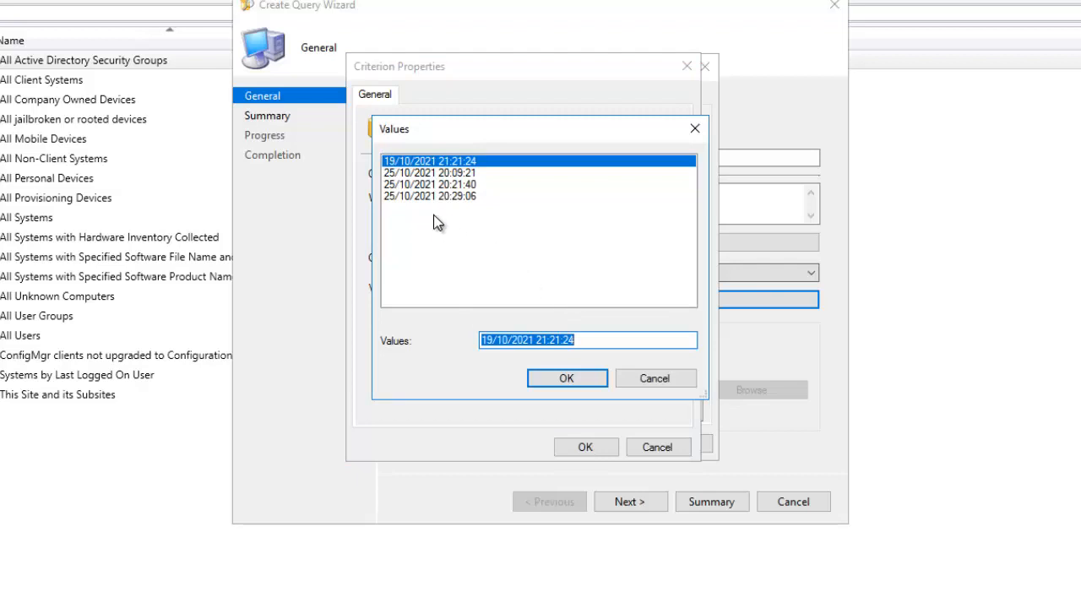
pyautogui.click(414, 173)
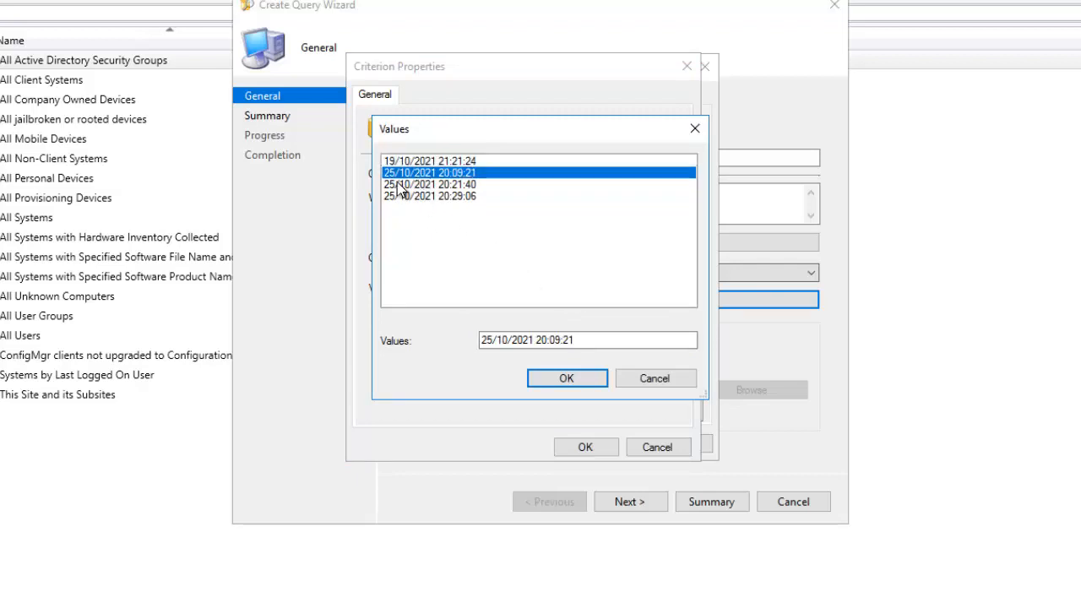
pyautogui.click(565, 380)
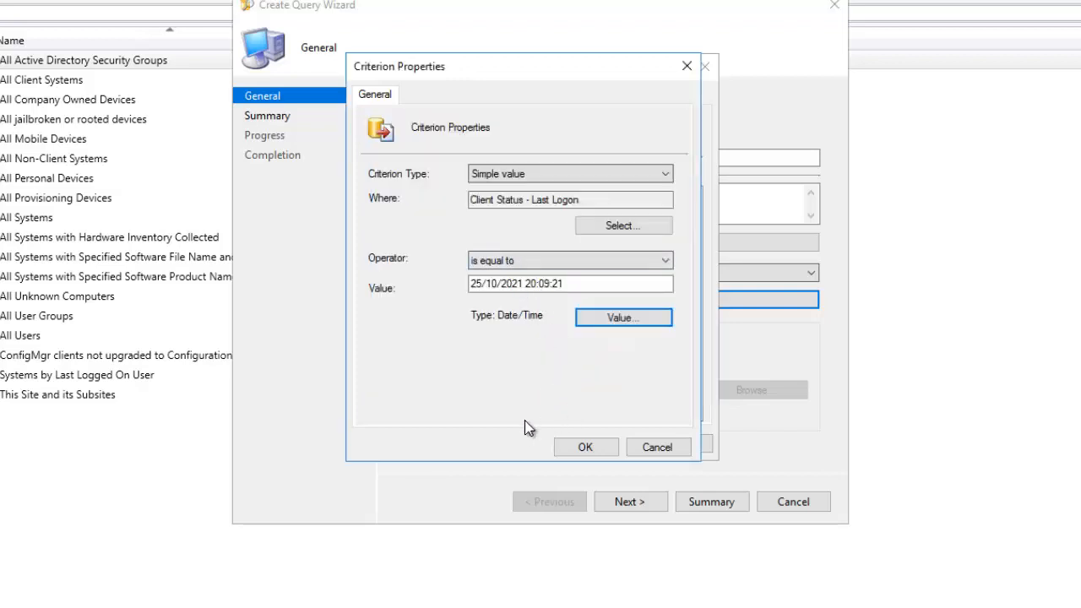
pyautogui.click(585, 447)
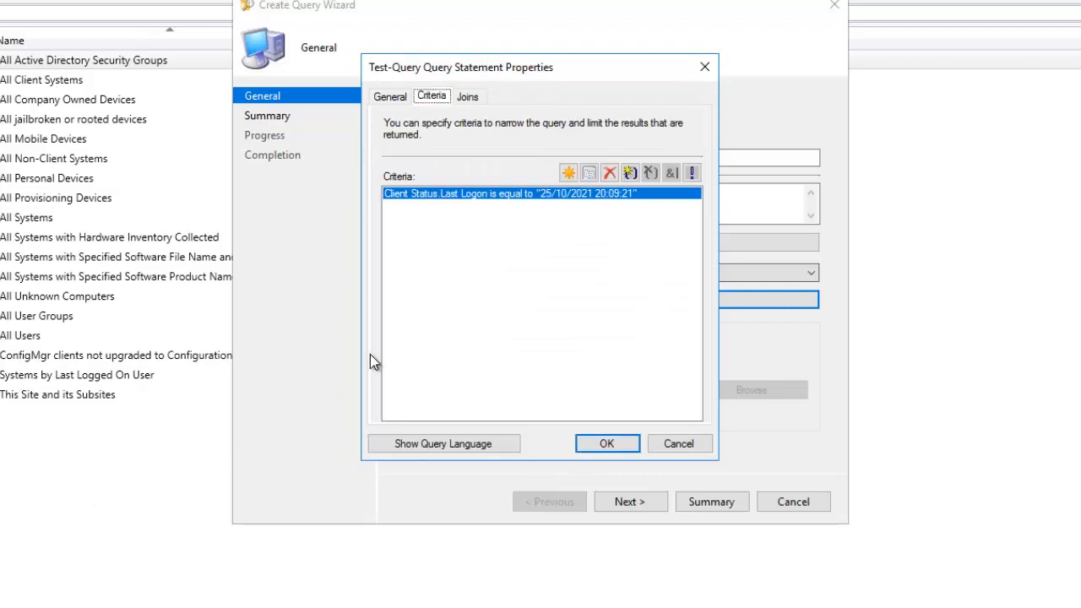
# - Add System Resource Name as a result column with Ascending sort
pyautogui.click(468, 97)
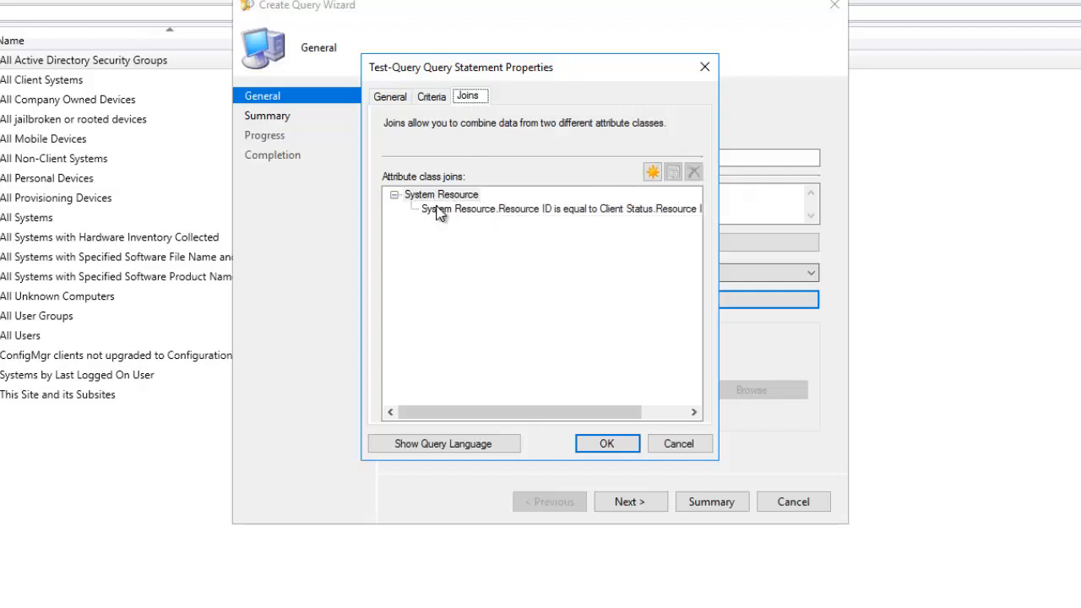
pyautogui.click(391, 98)
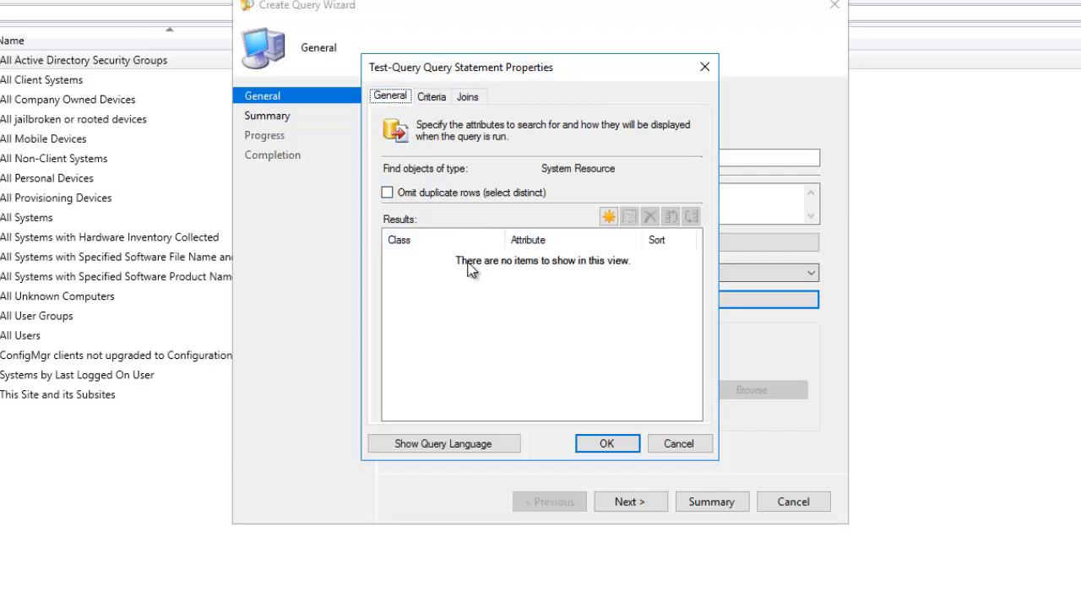
pyautogui.click(608, 217)
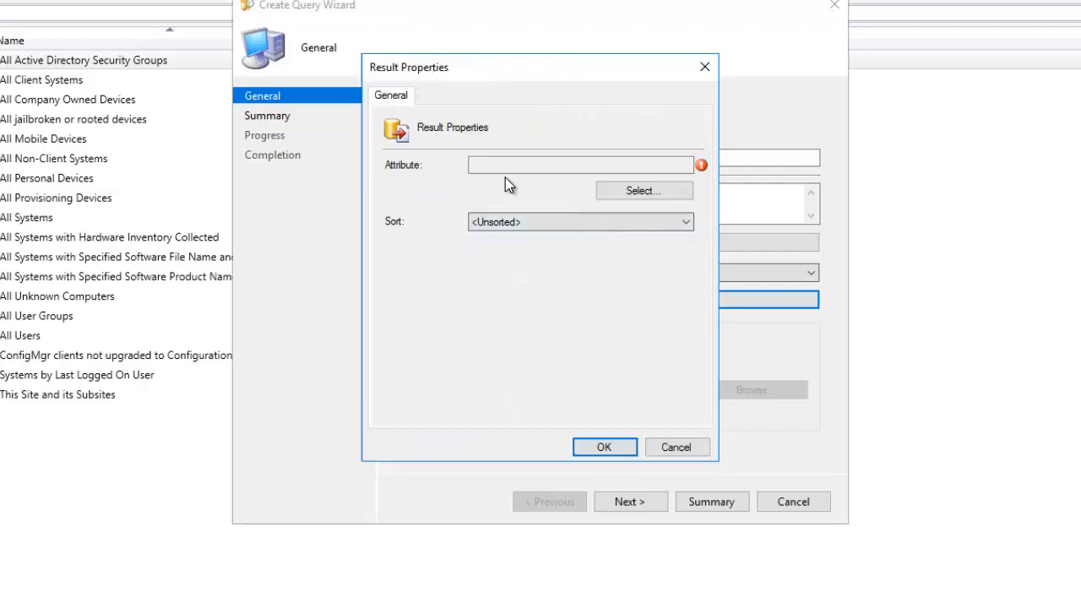
pyautogui.click(610, 198)
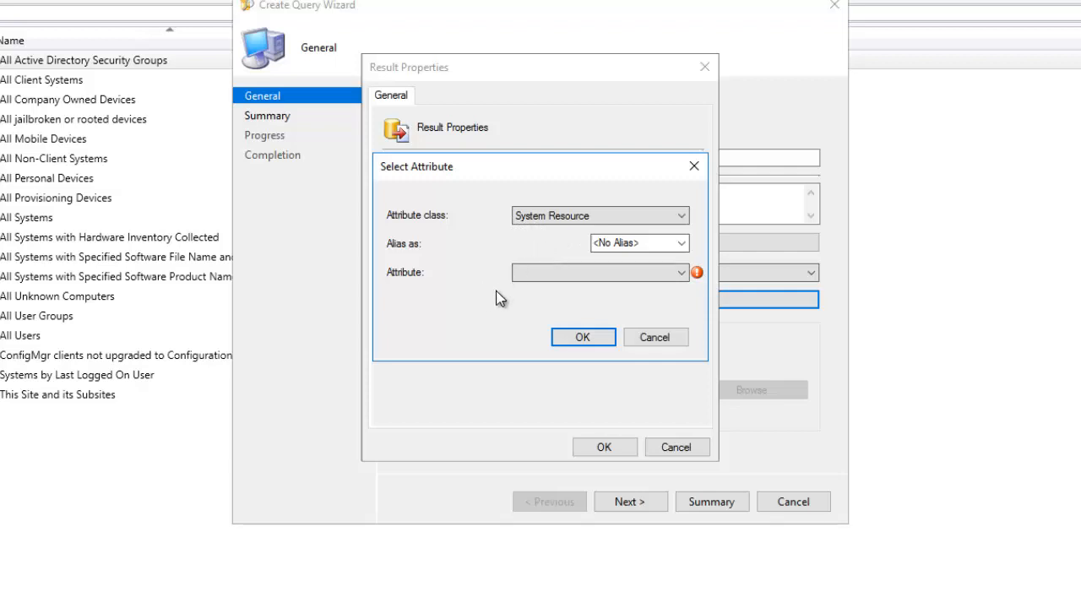
pyautogui.click(571, 272)
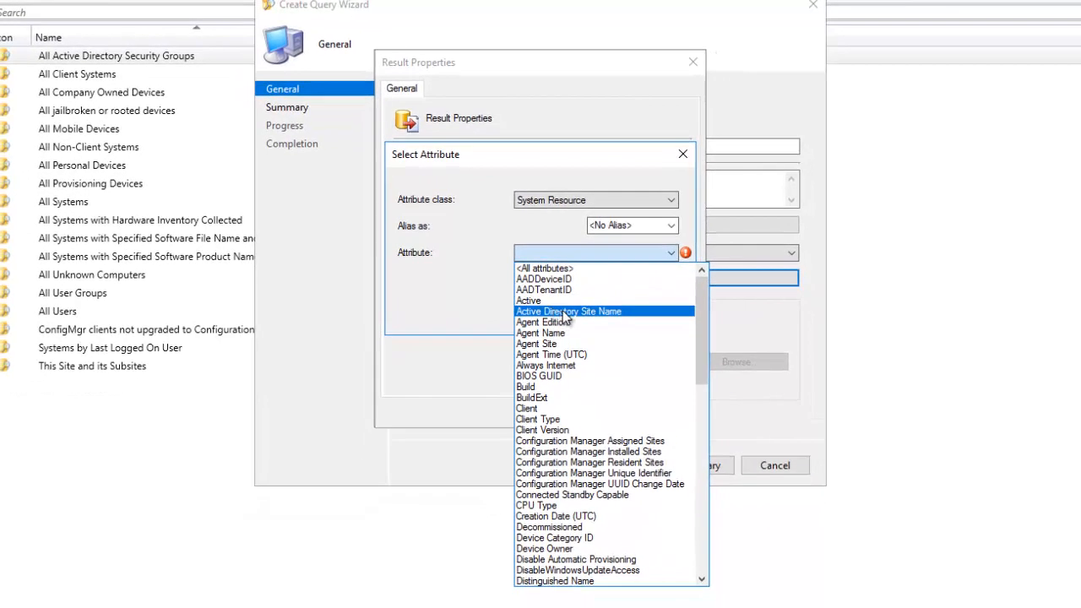
pyautogui.scroll(-10, 566, 320)
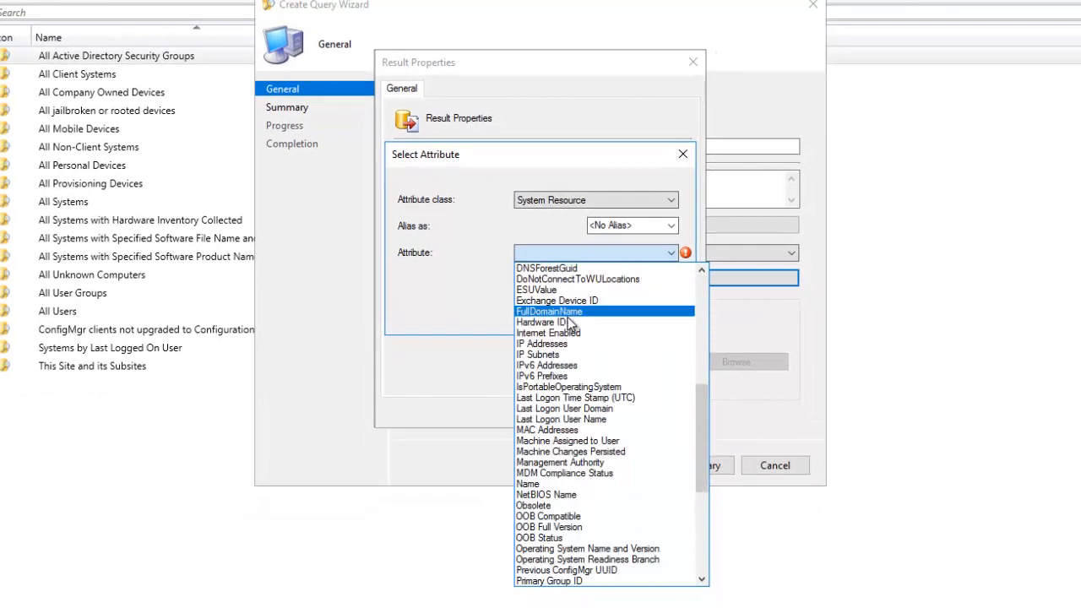
pyautogui.click(542, 484)
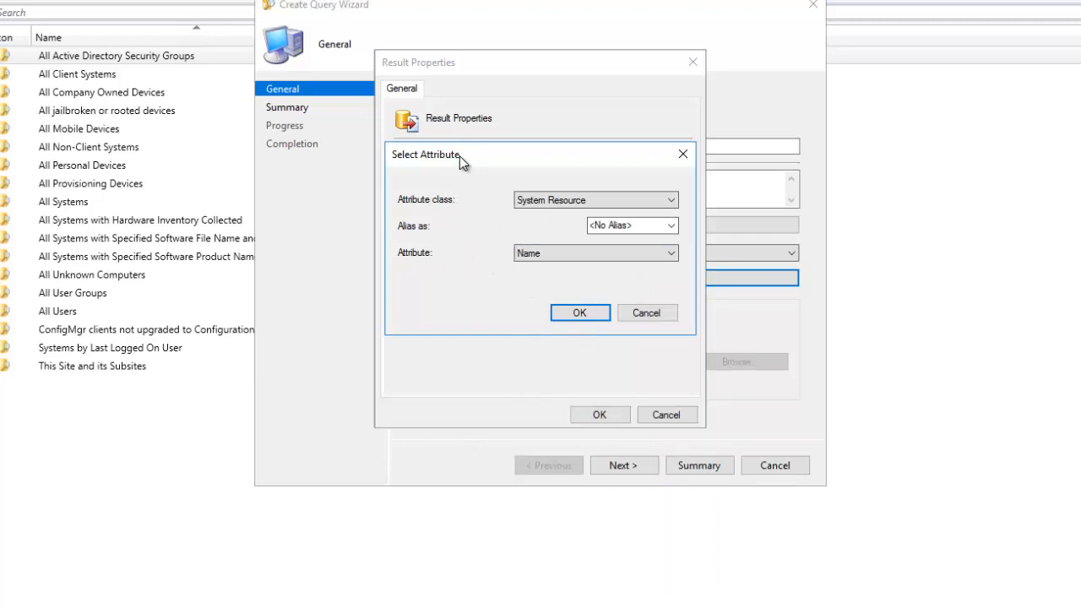
pyautogui.click(580, 313)
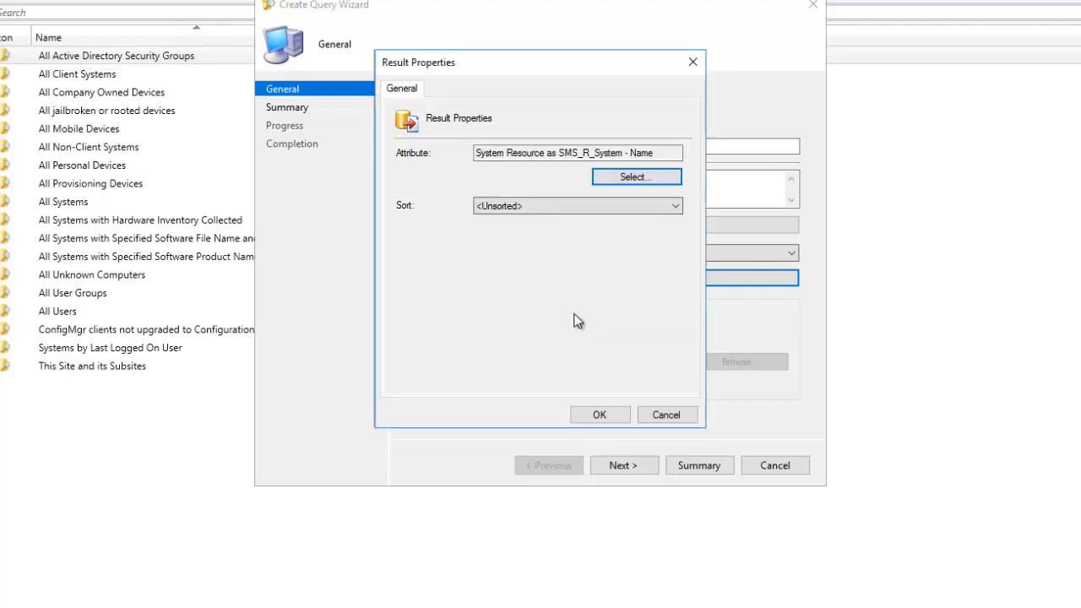
pyautogui.click(576, 207)
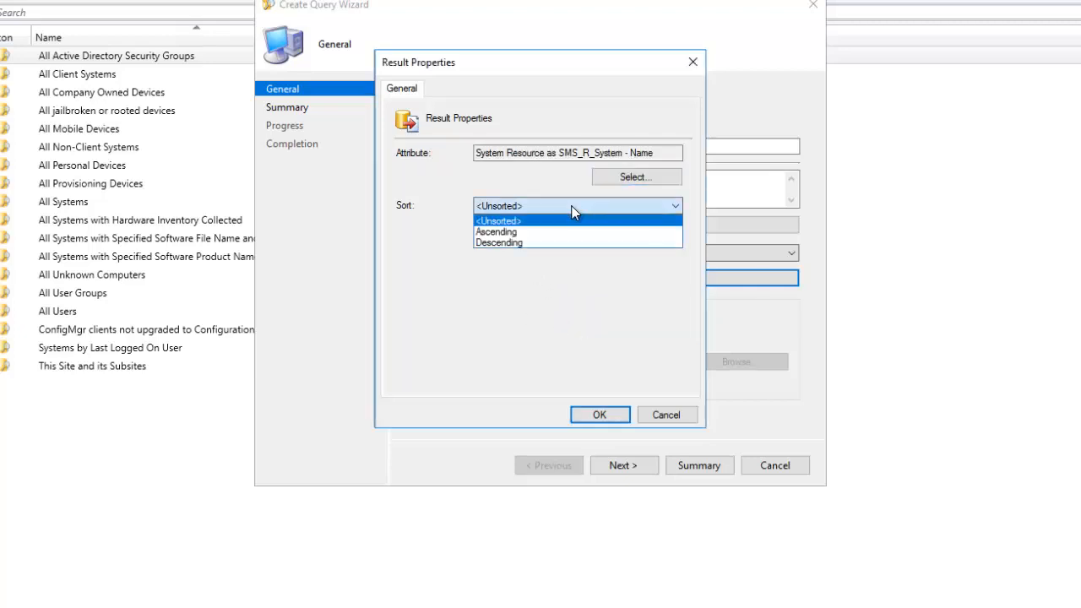
pyautogui.click(499, 233)
pyautogui.click(602, 415)
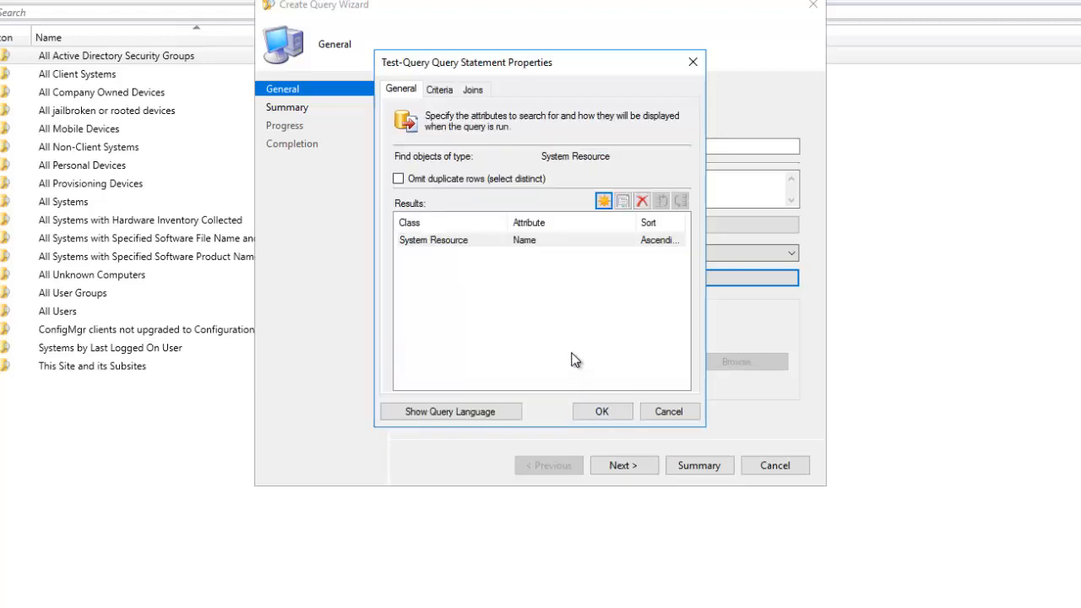
# - Add System Resource Last Logon User Name as a result column with Sort left Unsorted
pyautogui.click(604, 202)
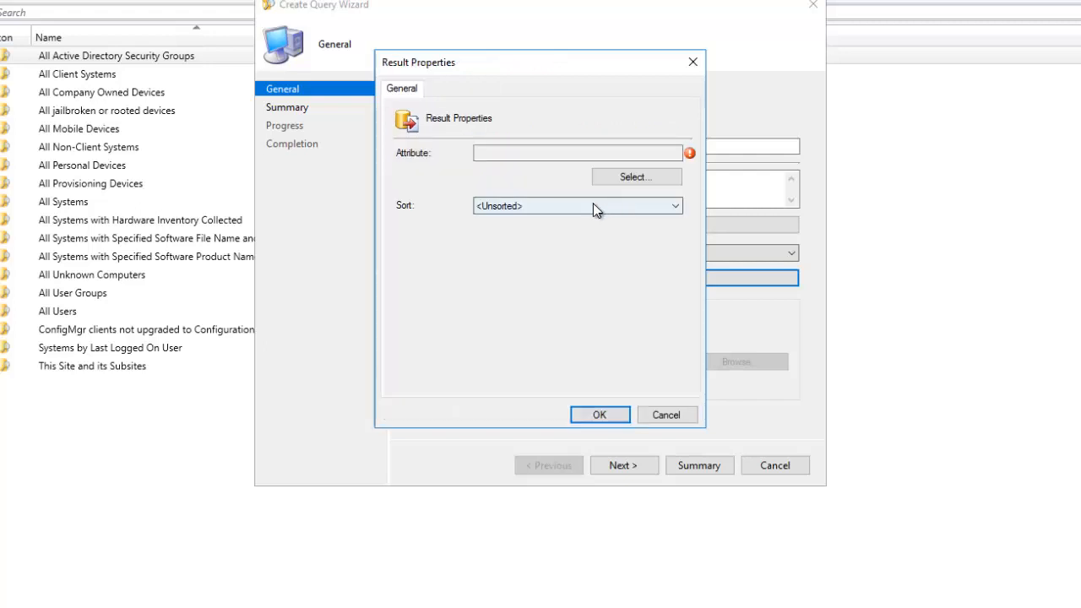
pyautogui.click(626, 180)
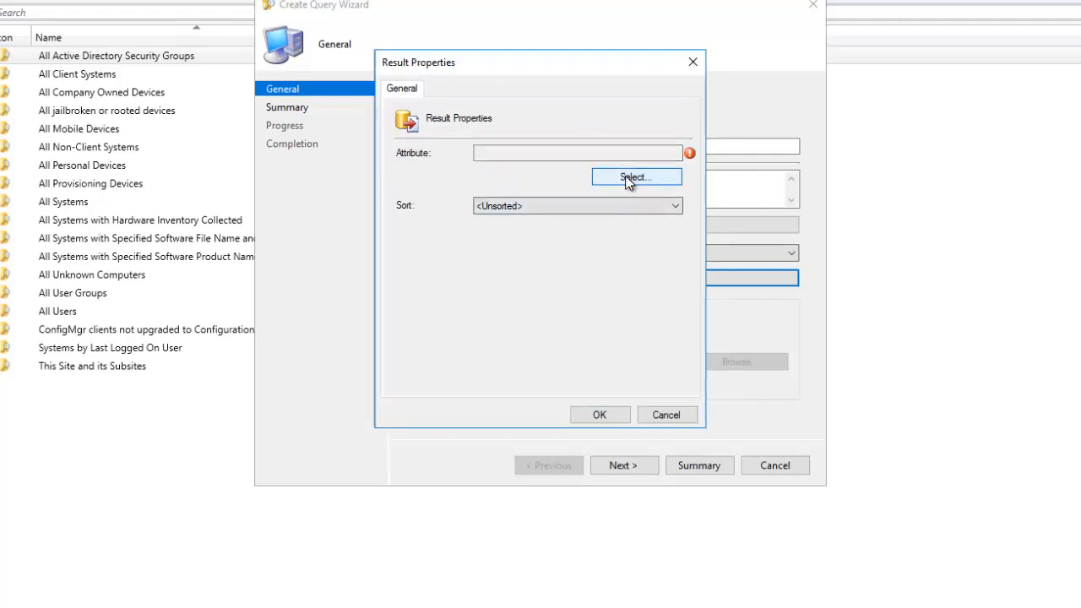
pyautogui.click(591, 253)
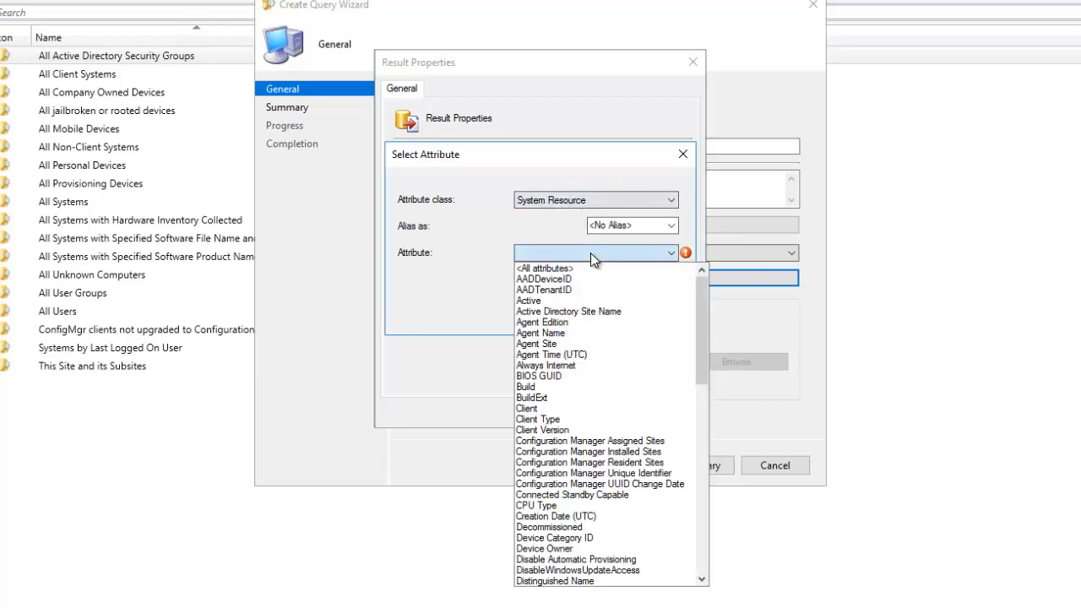
pyautogui.scroll(-2, 609, 359)
pyautogui.scroll(-3, 609, 359)
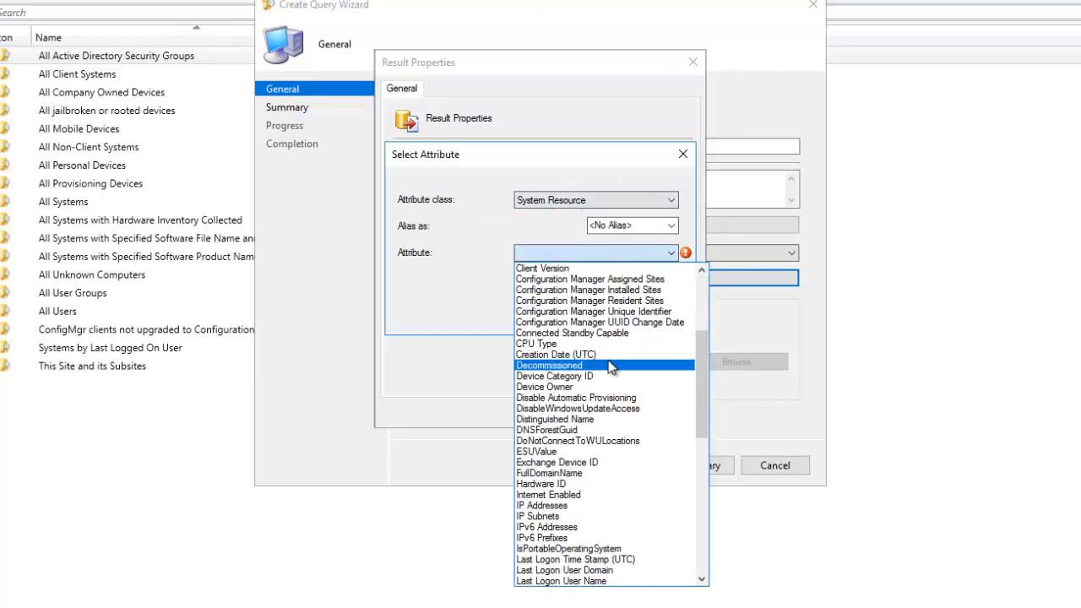
pyautogui.scroll(-1, 609, 363)
pyautogui.press('l')
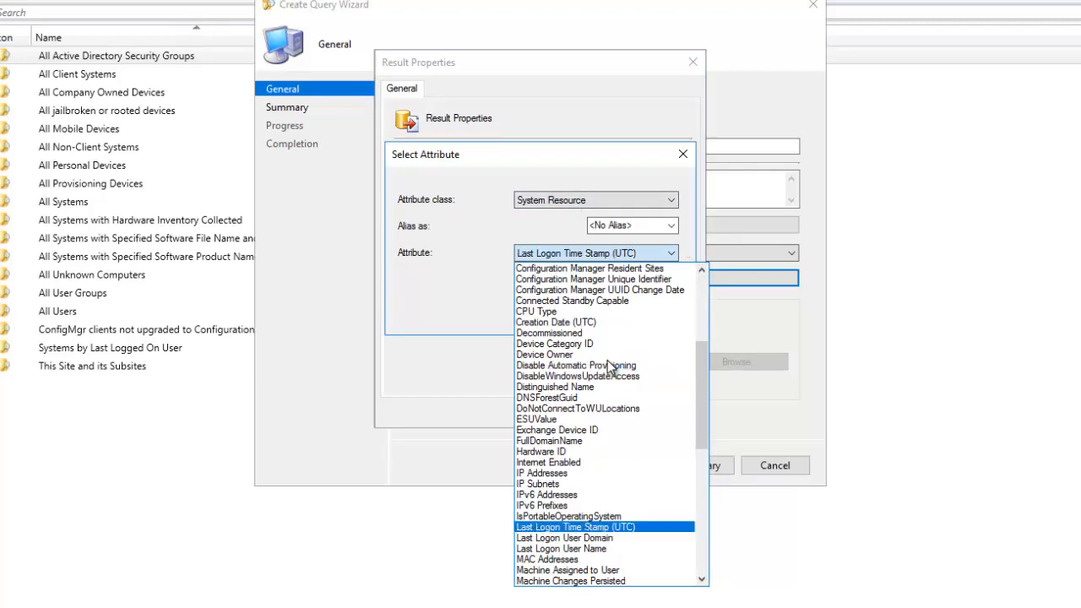
pyautogui.click(591, 550)
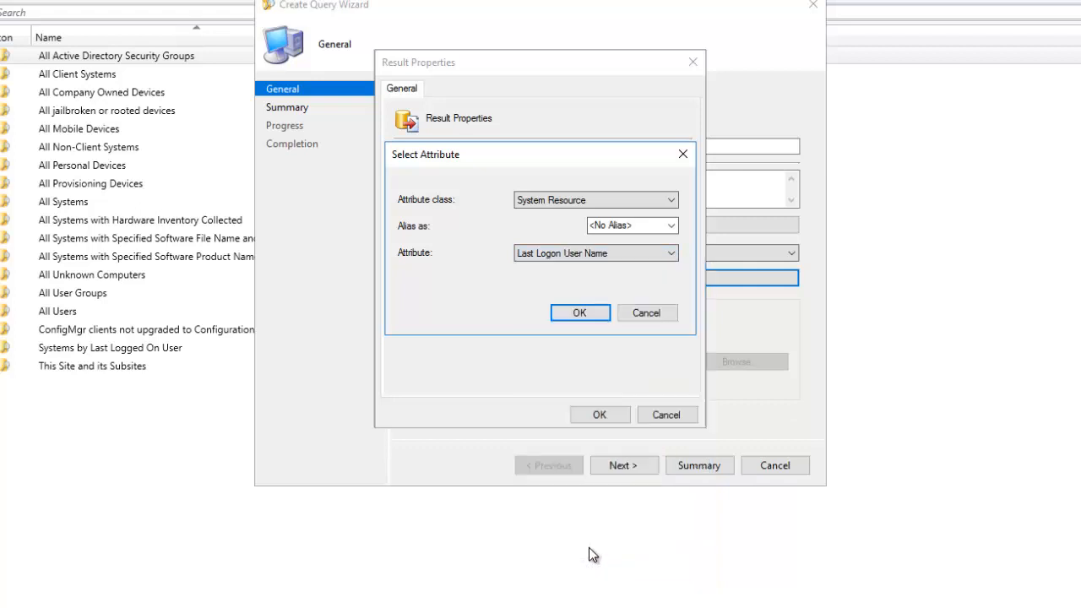
pyautogui.click(588, 313)
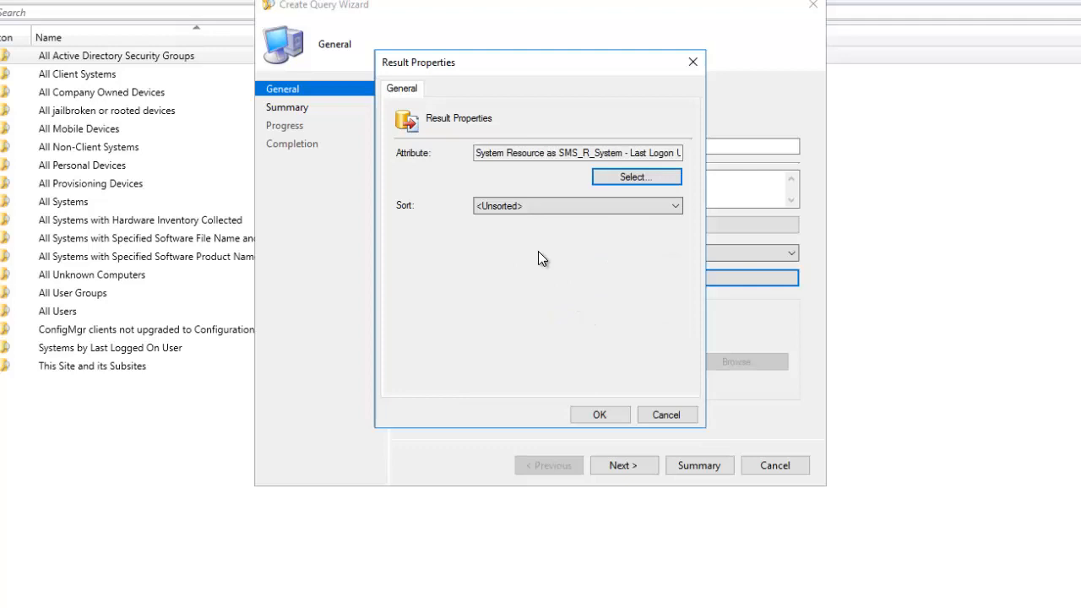
pyautogui.click(514, 203)
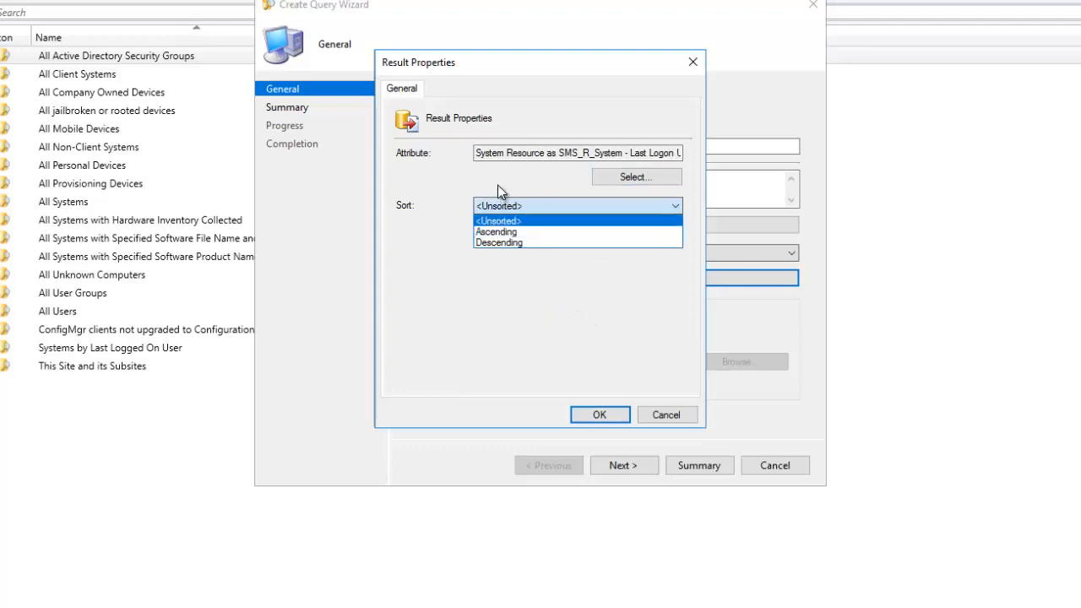
pyautogui.click(495, 220)
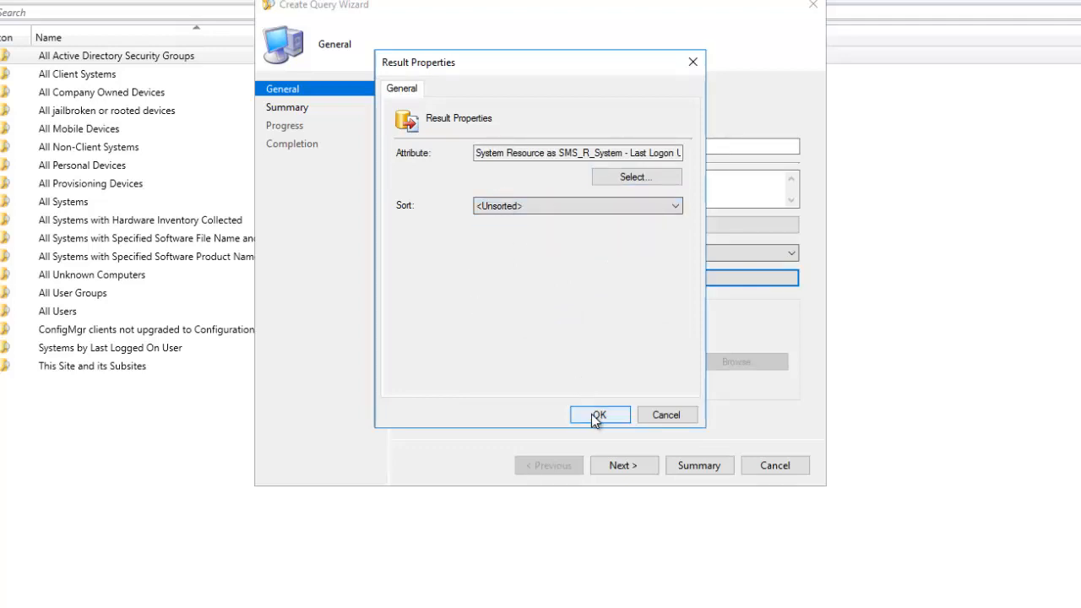
pyautogui.press('Return')
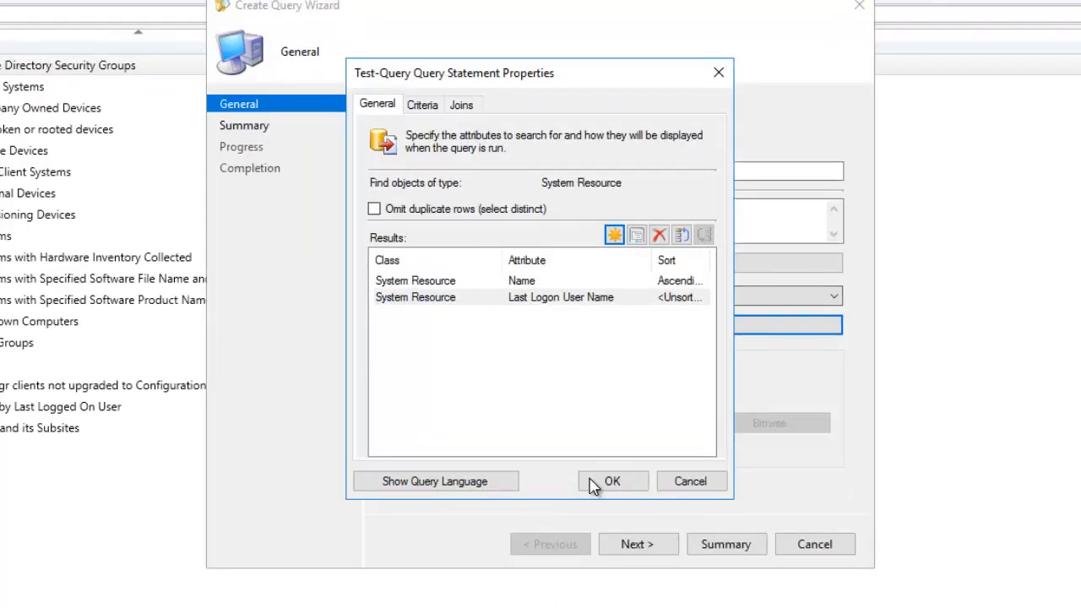
# - Review Test-Query's generated WQL statement and accept it to return to the general settings
pyautogui.click(439, 485)
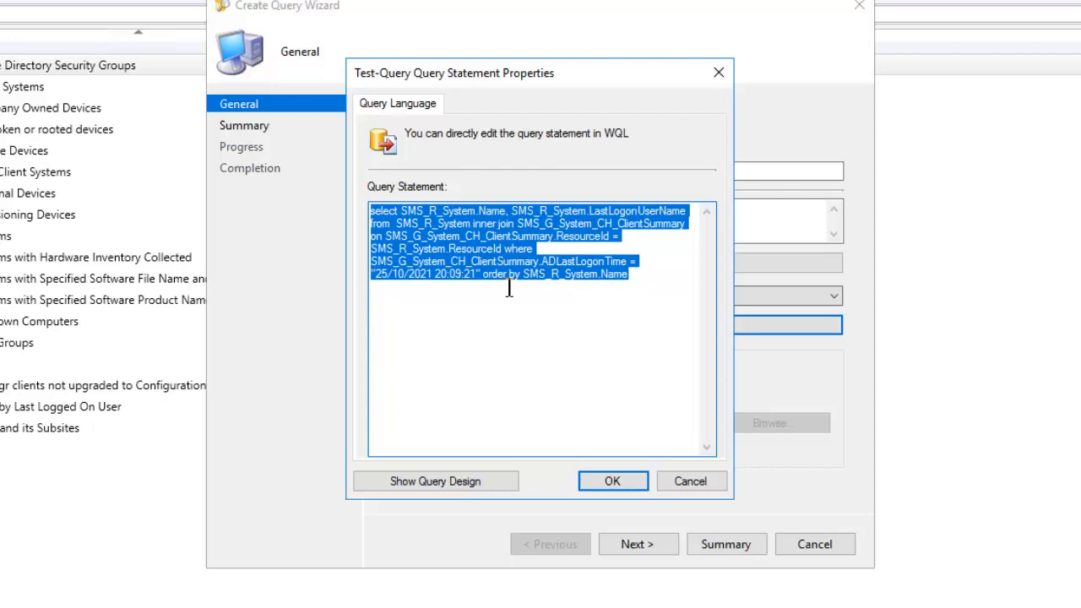
pyautogui.click(486, 260)
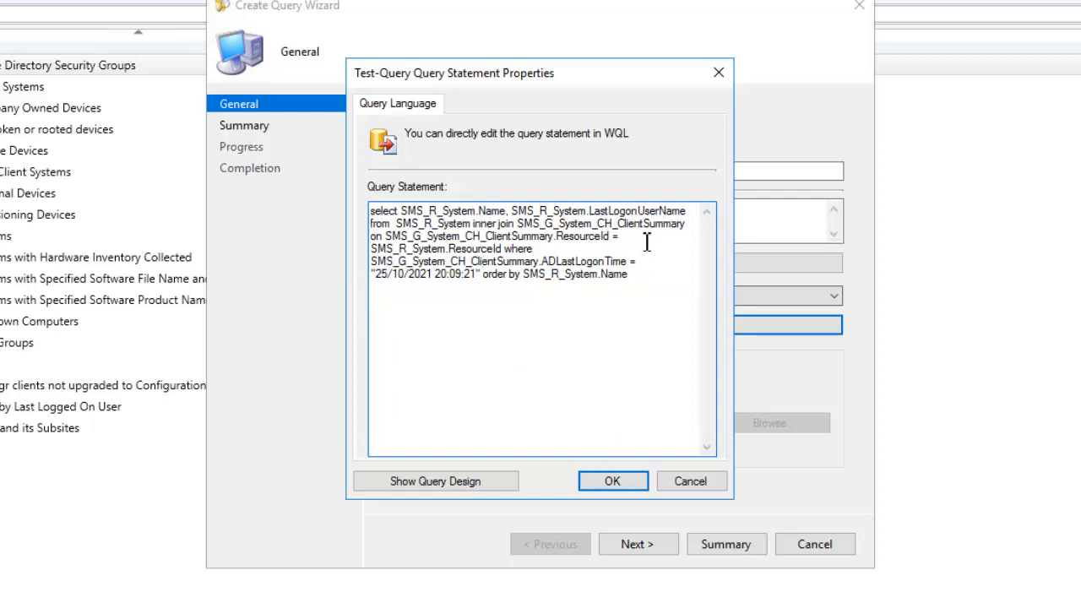
pyautogui.click(602, 476)
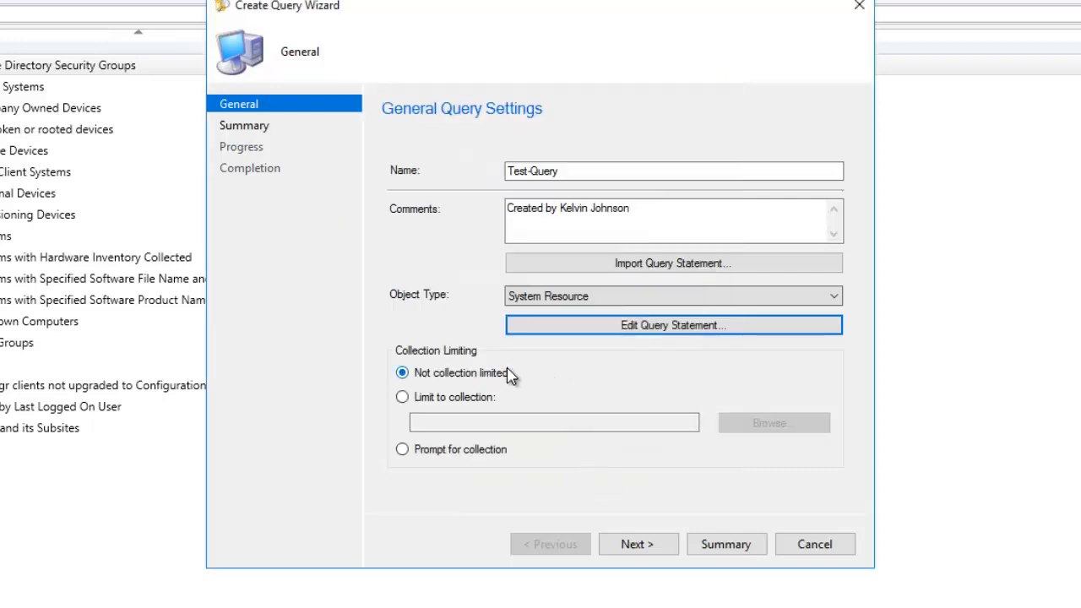
# - Review the summary, create Test-Query, and close the completed wizard
pyautogui.click(653, 547)
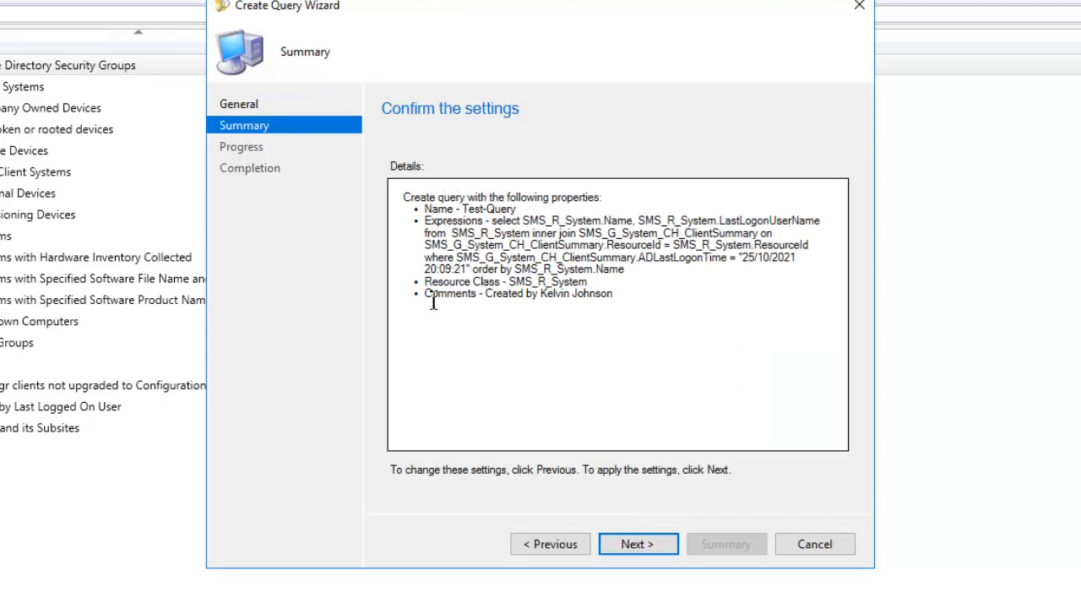
pyautogui.moveTo(430, 296); pyautogui.dragTo(590, 299)
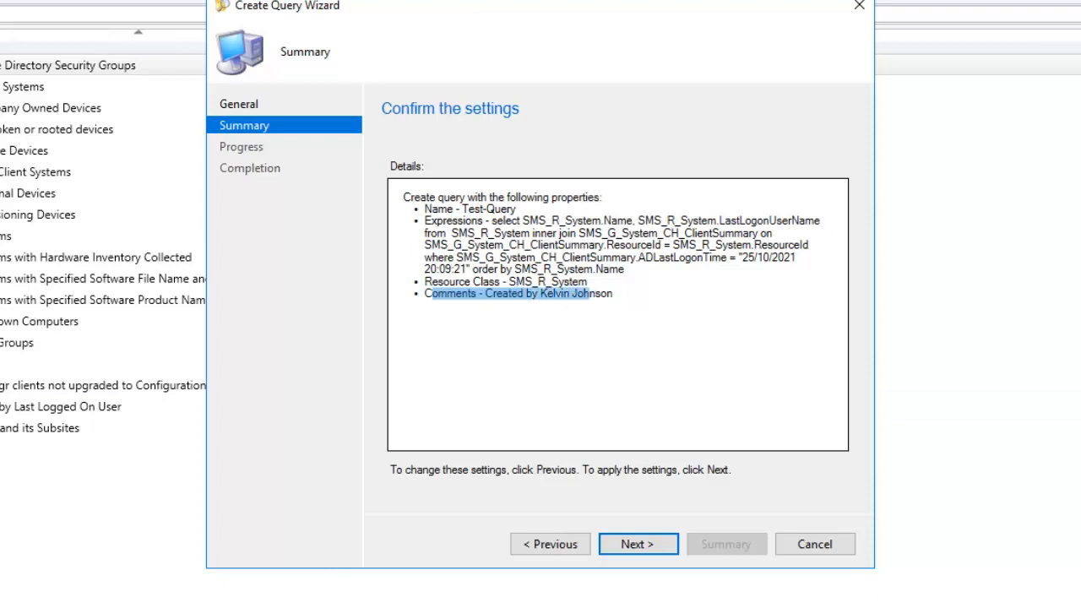
pyautogui.click(637, 544)
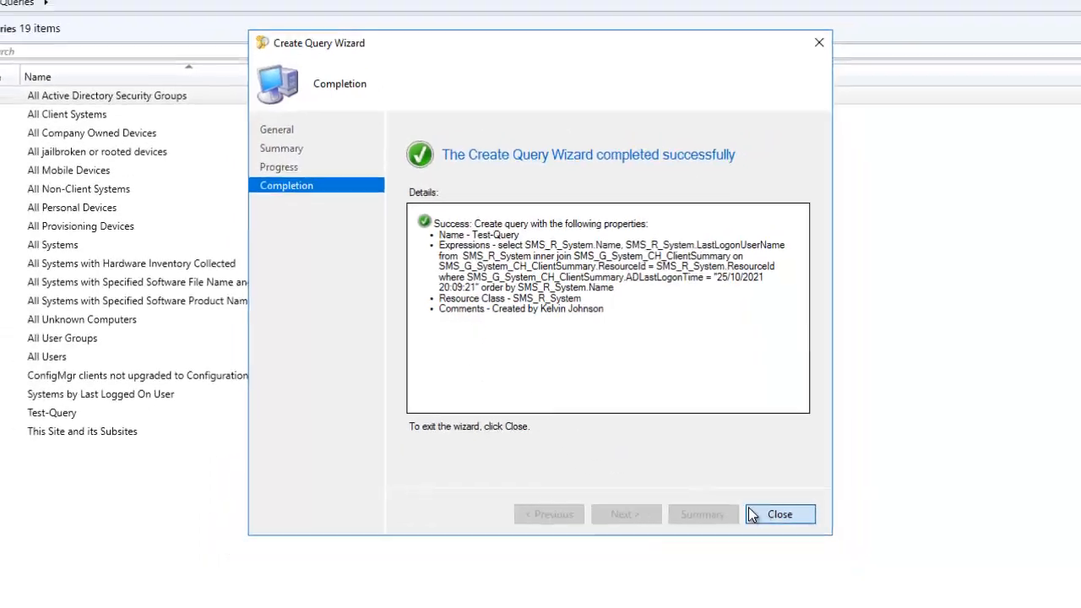
pyautogui.click(752, 515)
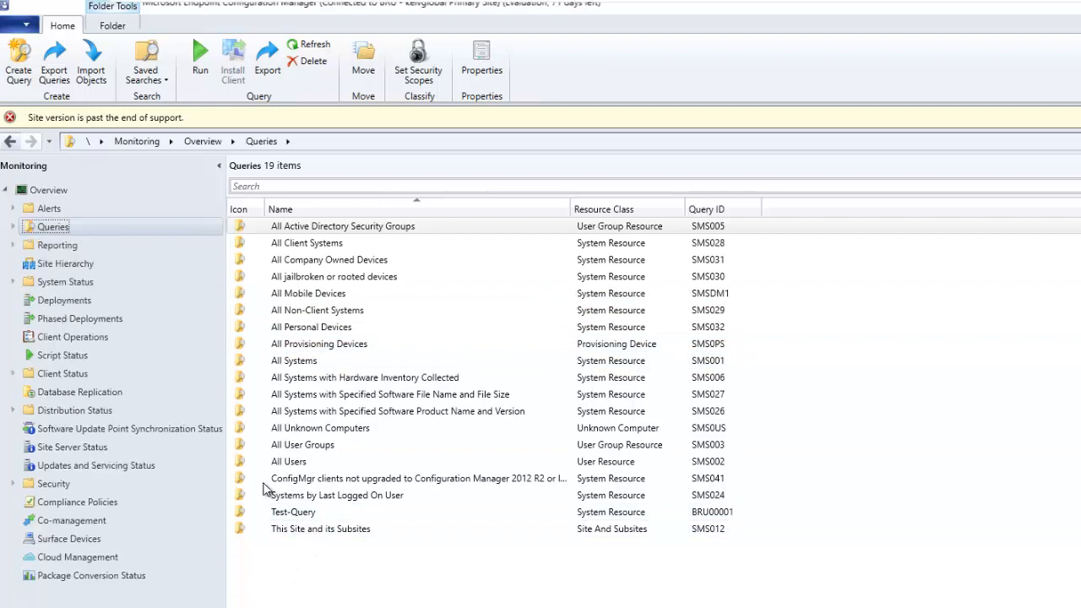
# - Run Test-Query, which returns no items, and open its properties from the results
pyautogui.rightClick(302, 518)
pyautogui.click(338, 529)
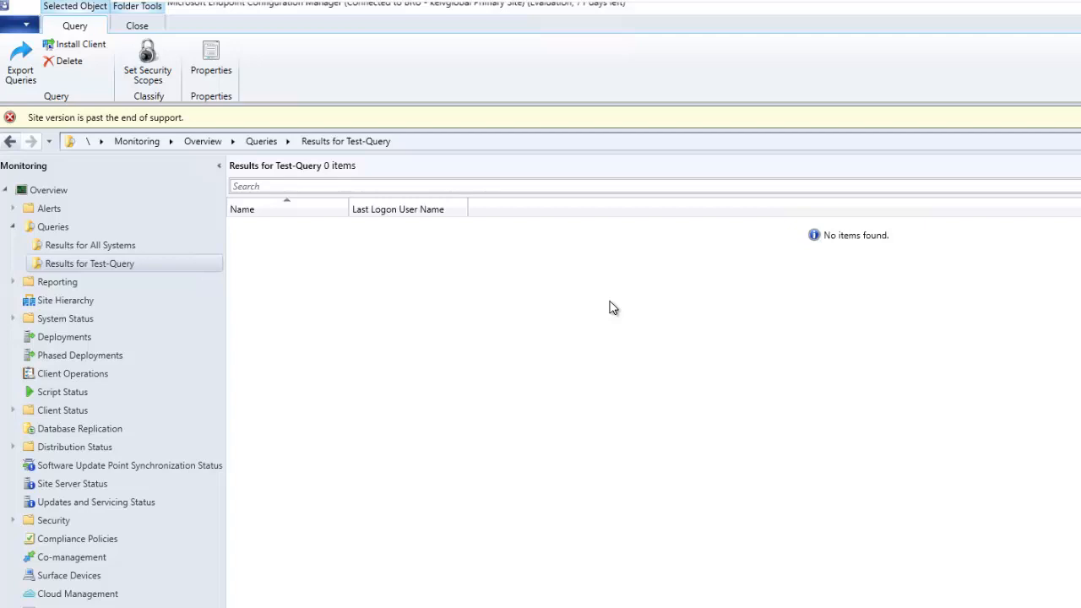
pyautogui.rightClick(119, 263)
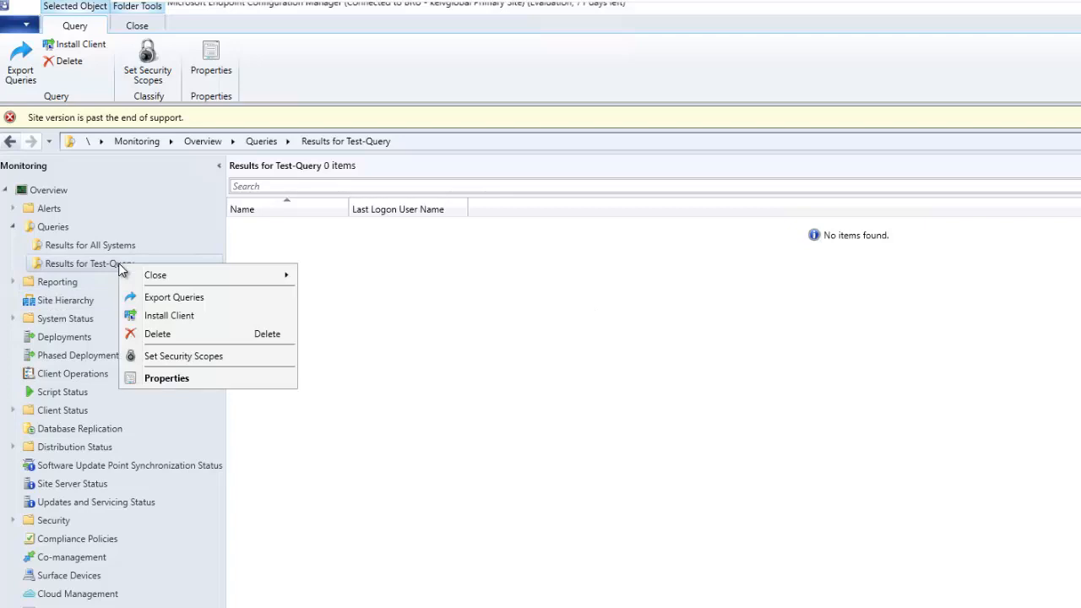
pyautogui.click(170, 377)
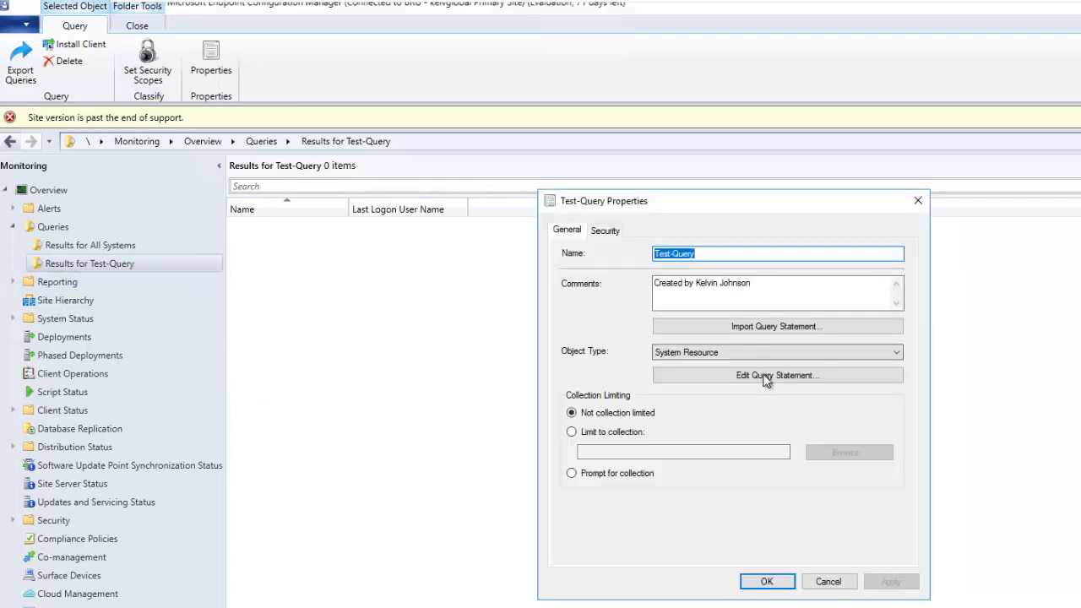
# - Delete the Last Logon criterion from Test-Query's statement and apply the change
pyautogui.click(767, 377)
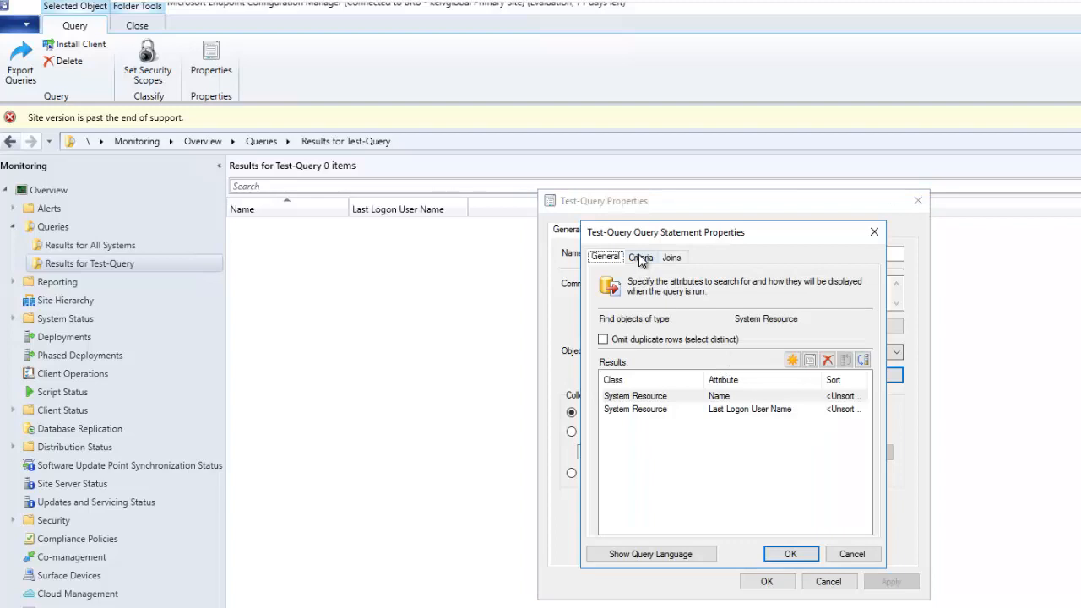
pyautogui.click(642, 258)
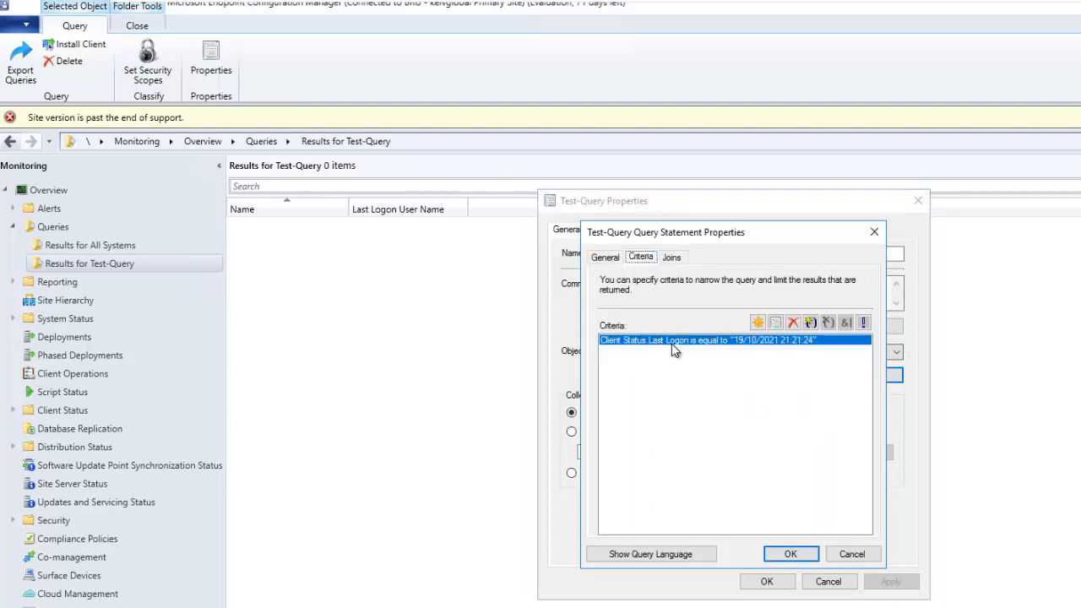
pyautogui.click(794, 323)
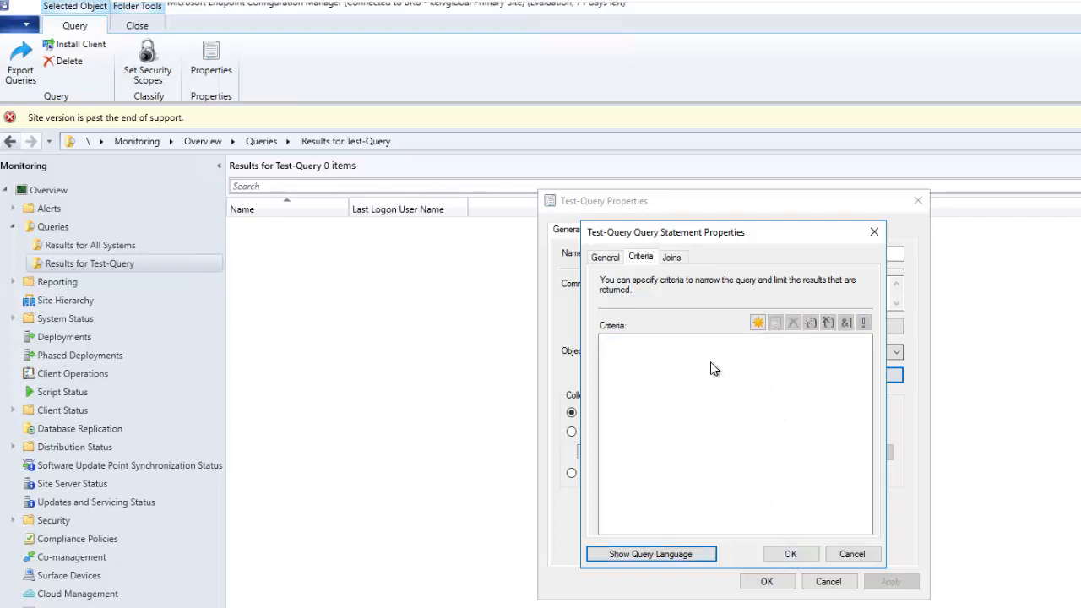
pyautogui.click(790, 555)
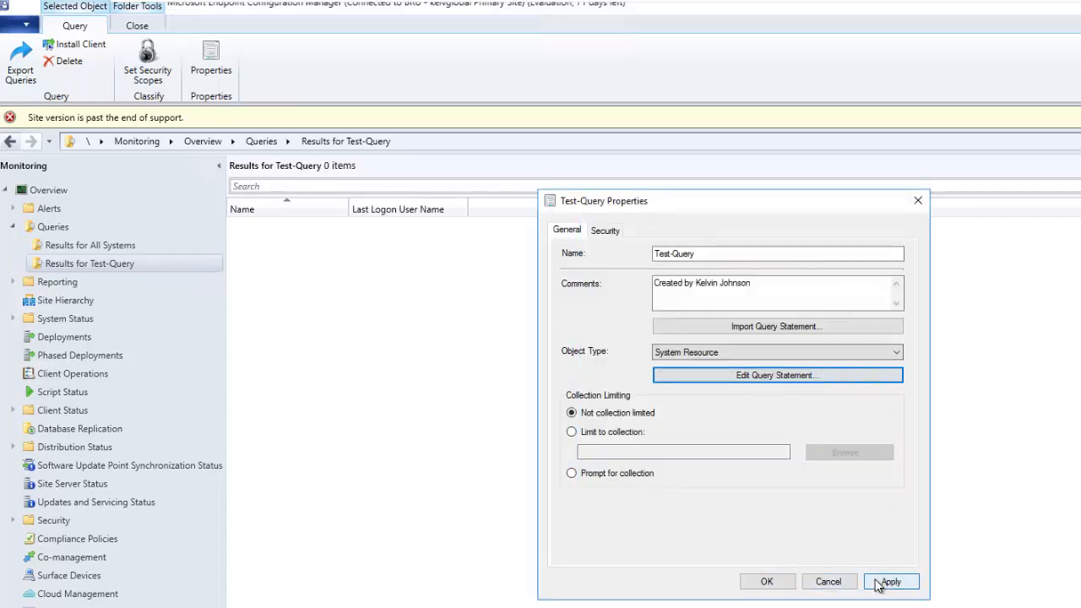
pyautogui.click(766, 581)
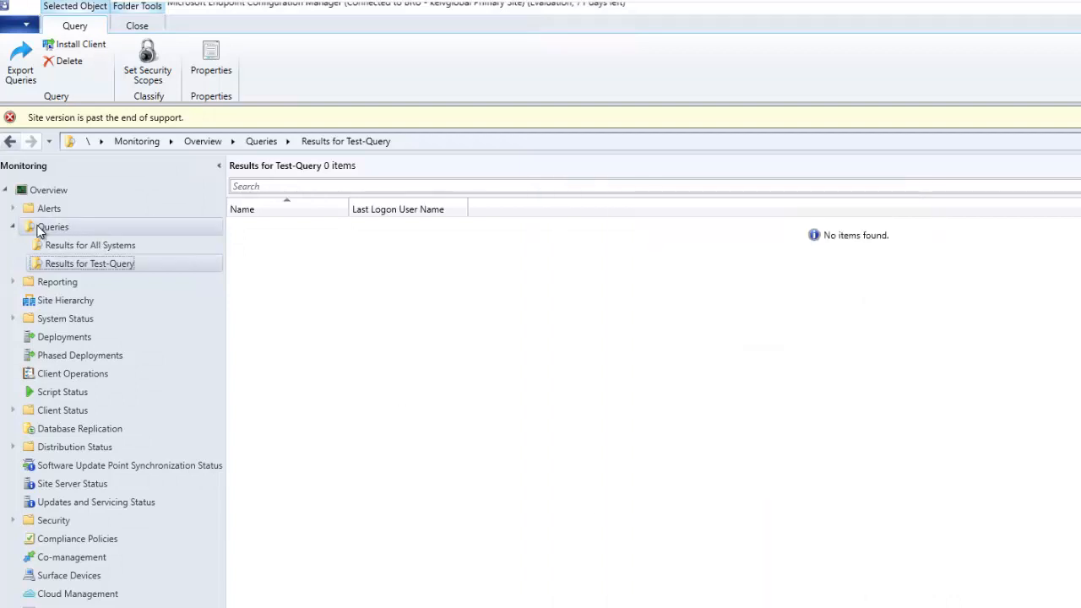
pyautogui.click(46, 227)
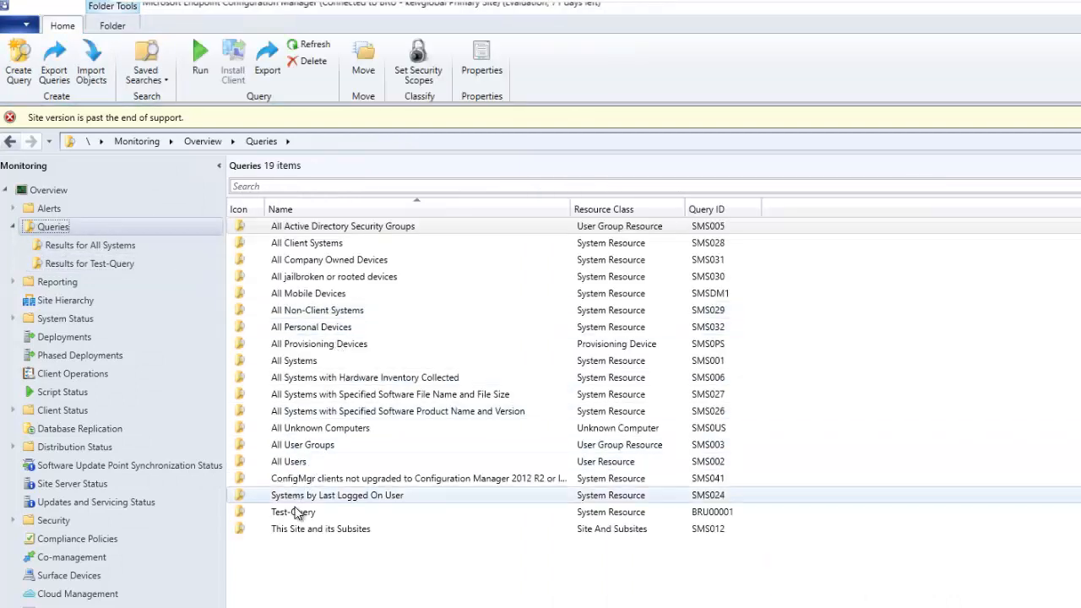
# - Run Test-Query to list its six devices with their last logon user names
pyautogui.rightClick(297, 513)
pyautogui.press('Escape')
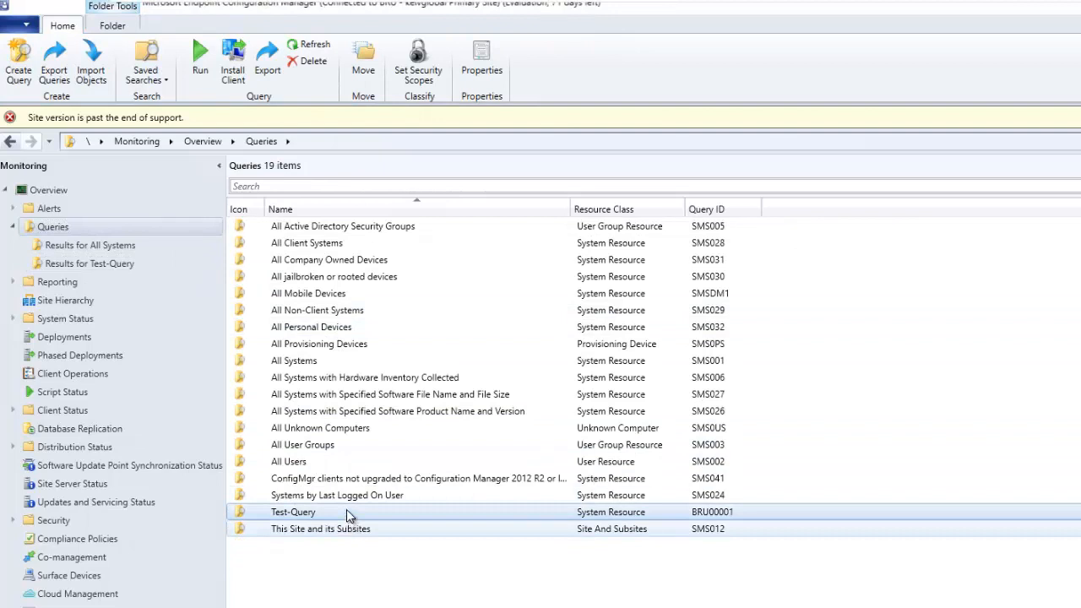
pyautogui.doubleClick(347, 512)
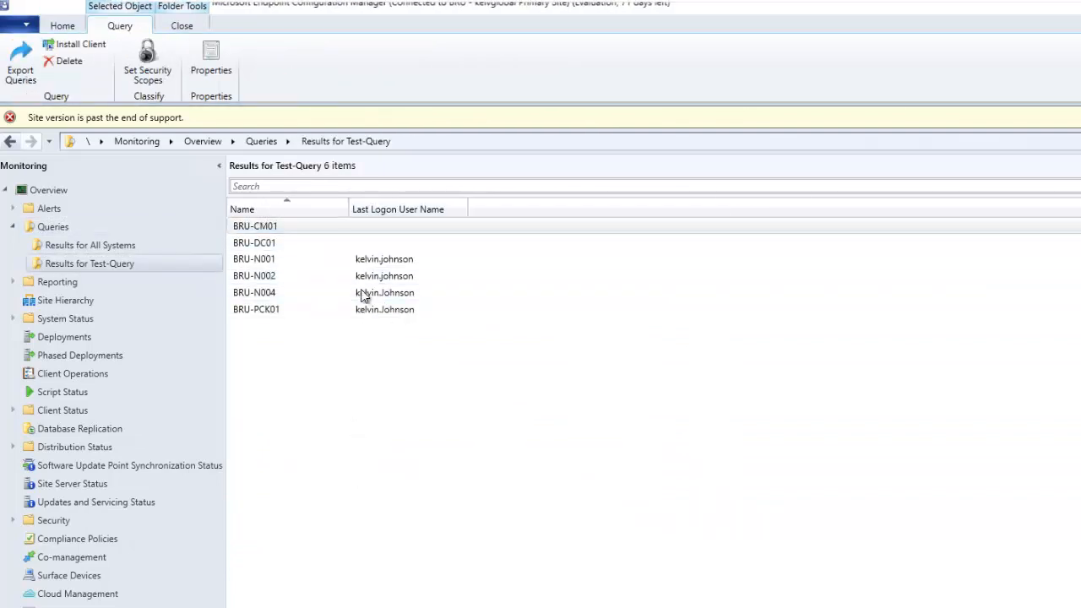